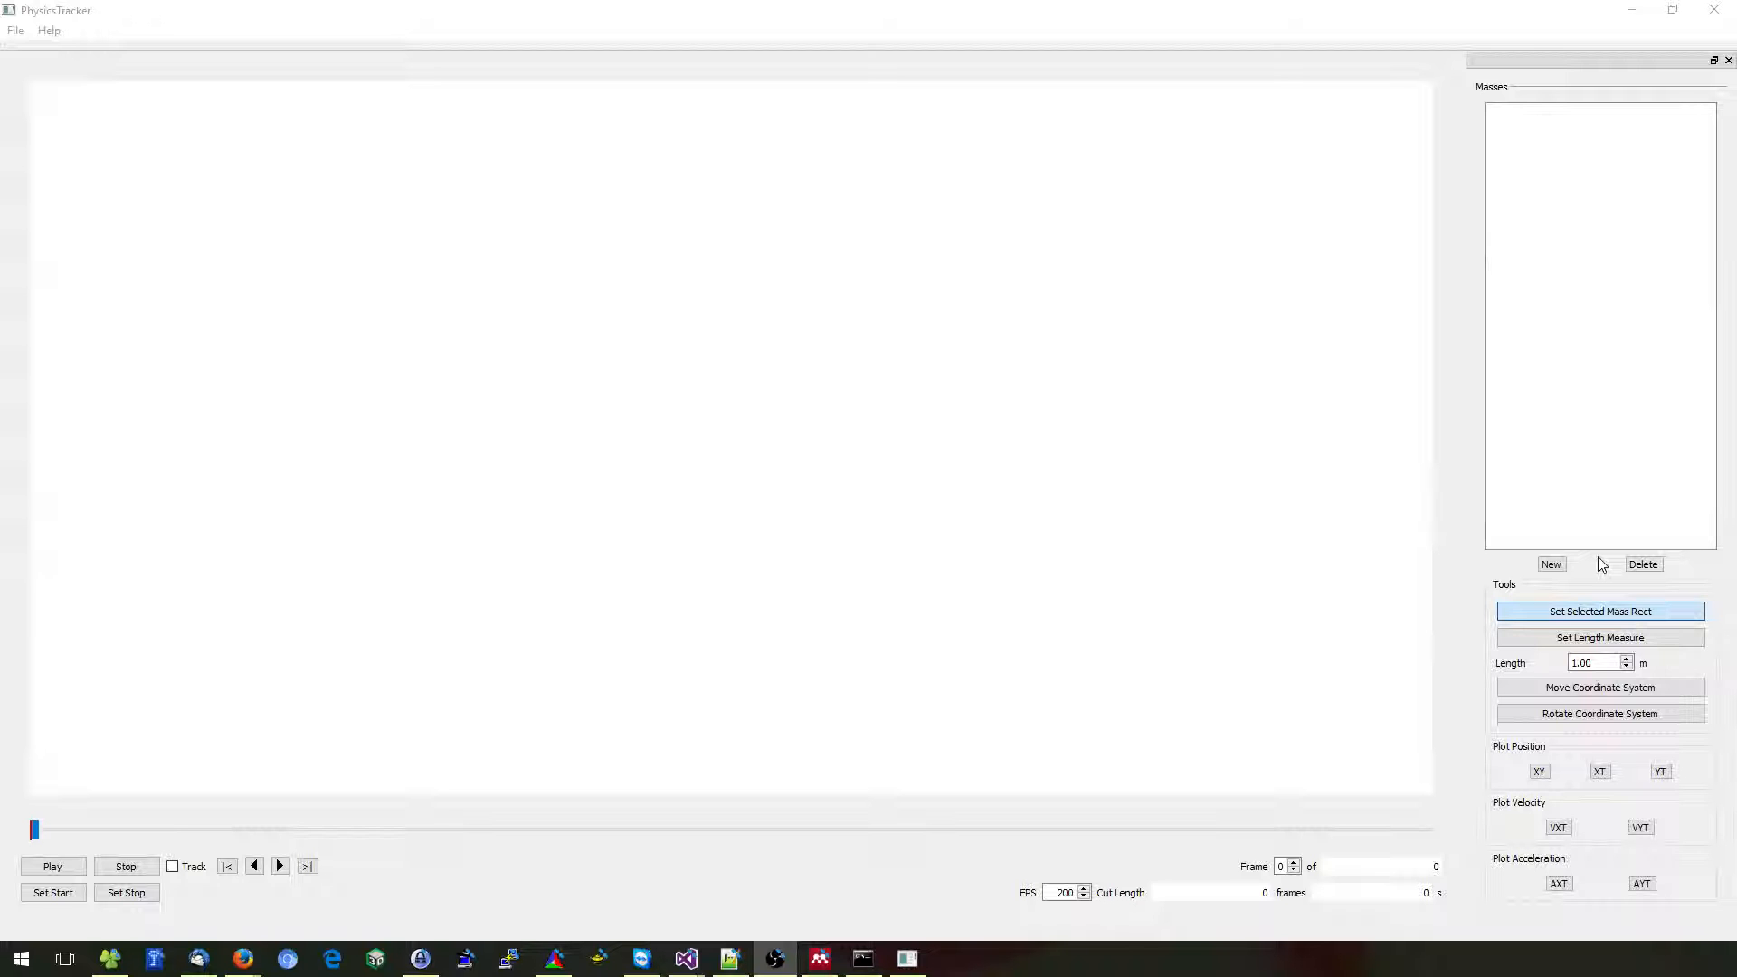
Load the video CIMG0739.MOV from the HighSpeed folder.
left_click(1265, 9)
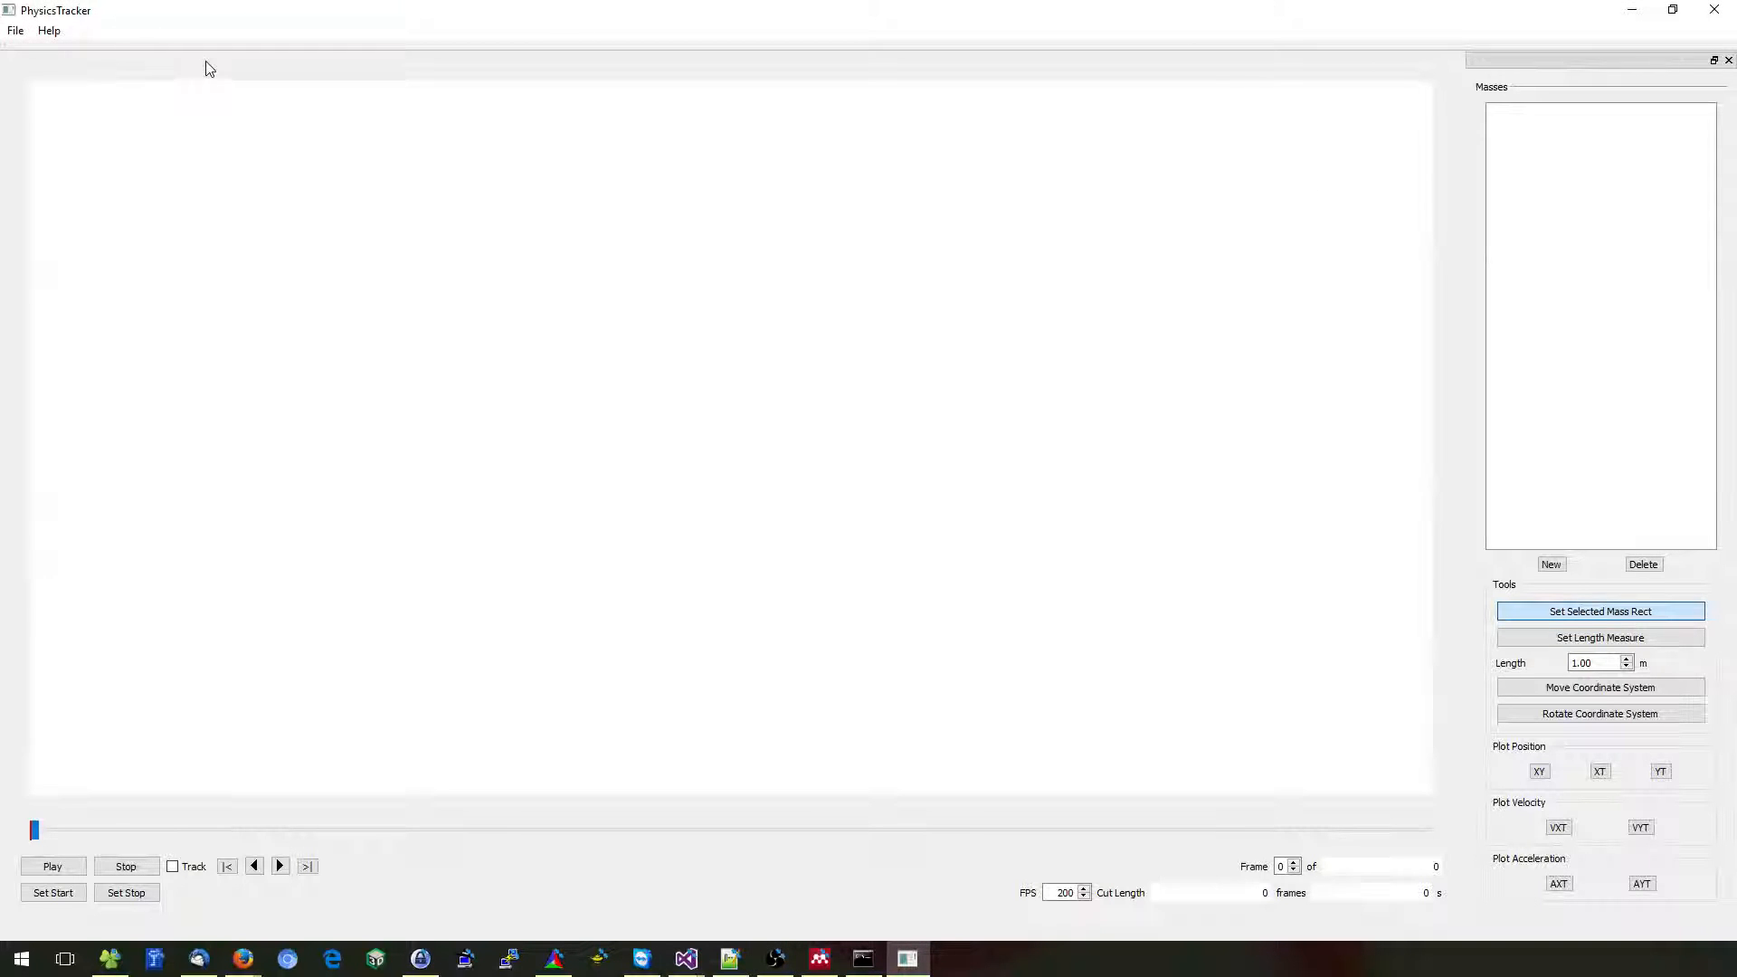
left_click(17, 32)
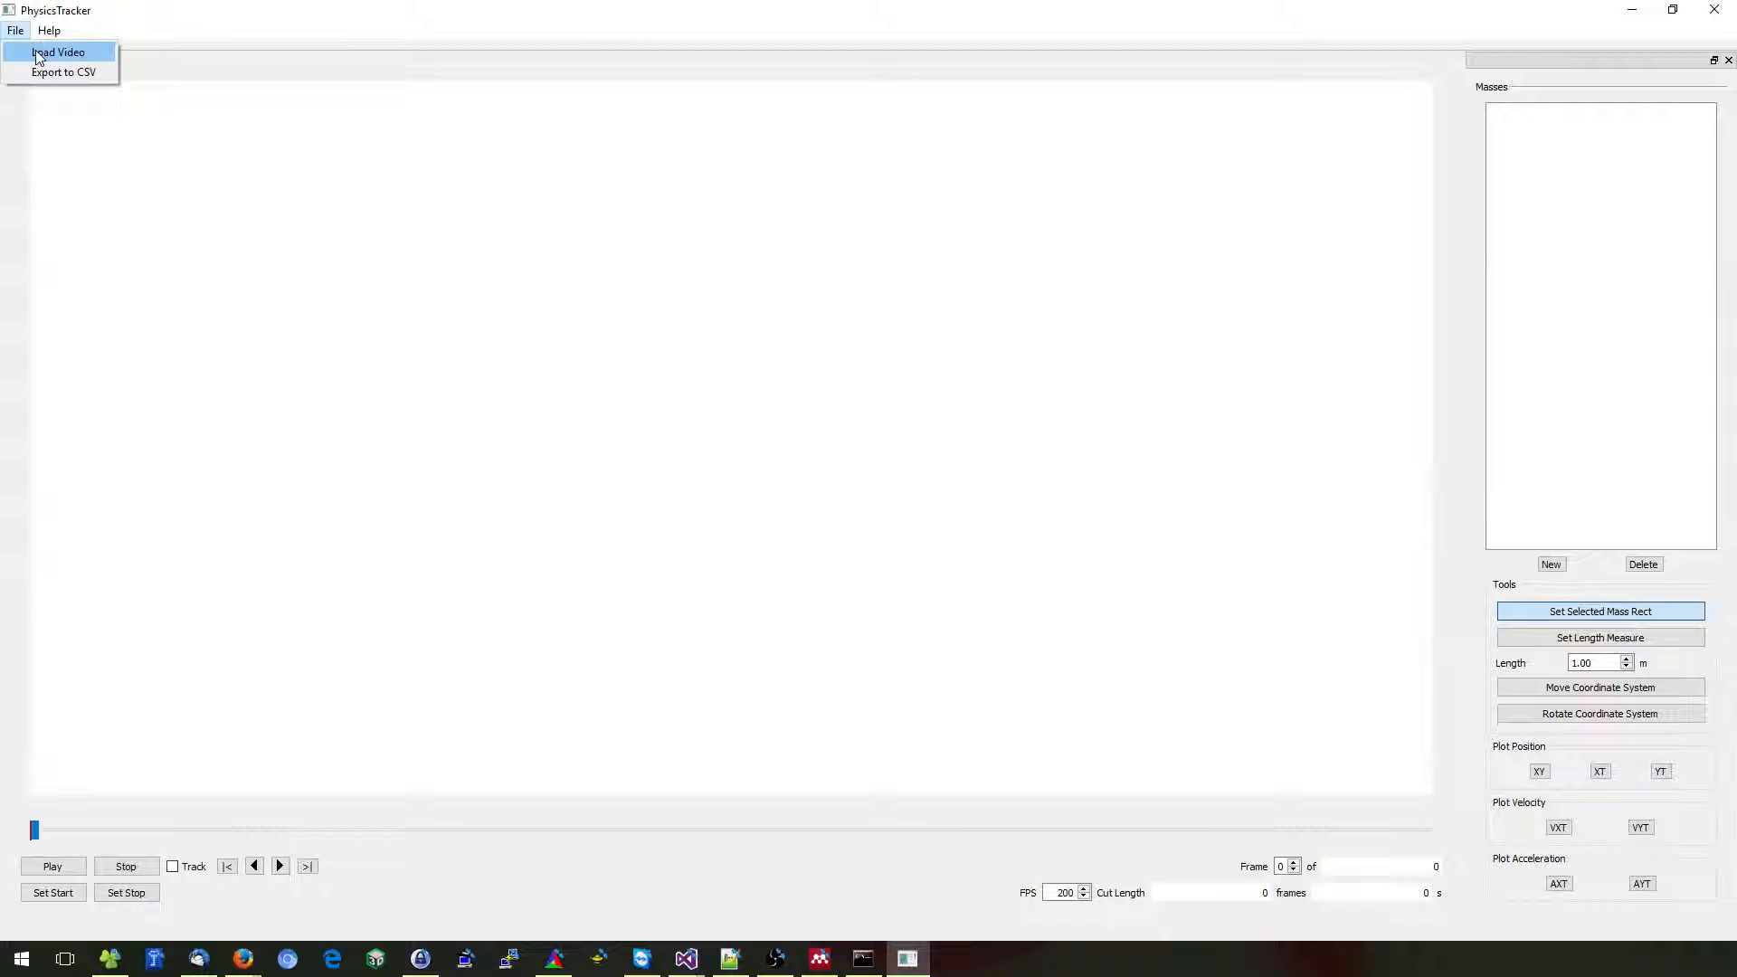
left_click(37, 54)
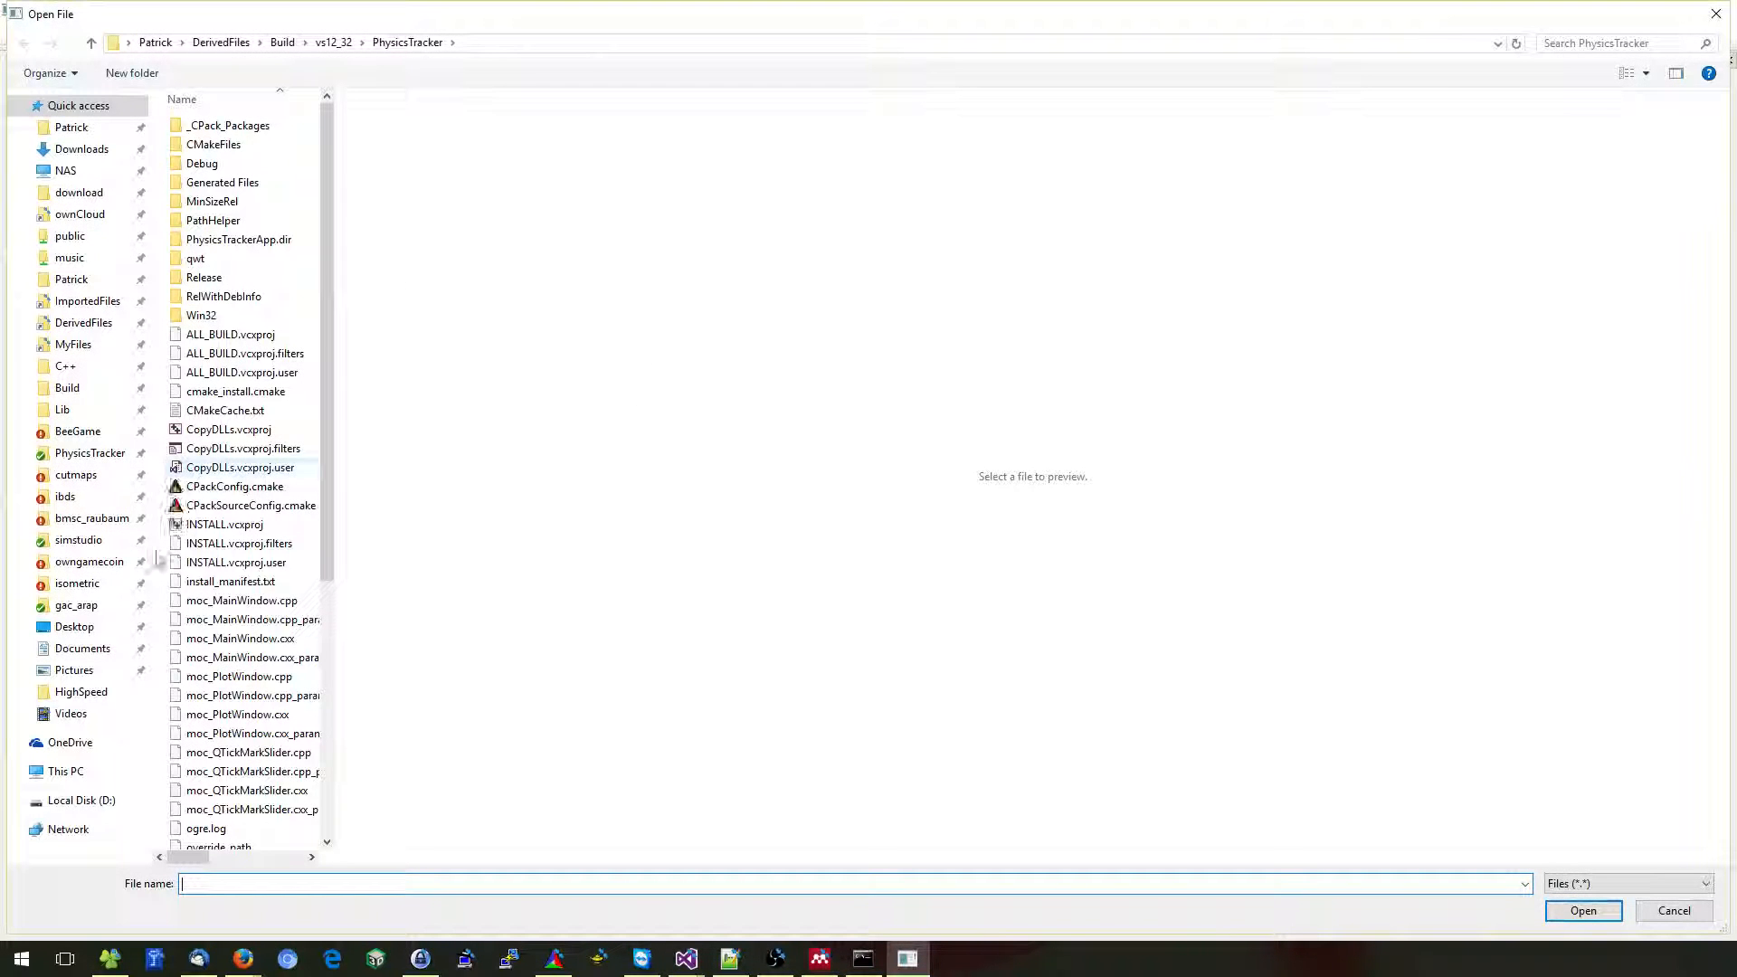
left_click(81, 693)
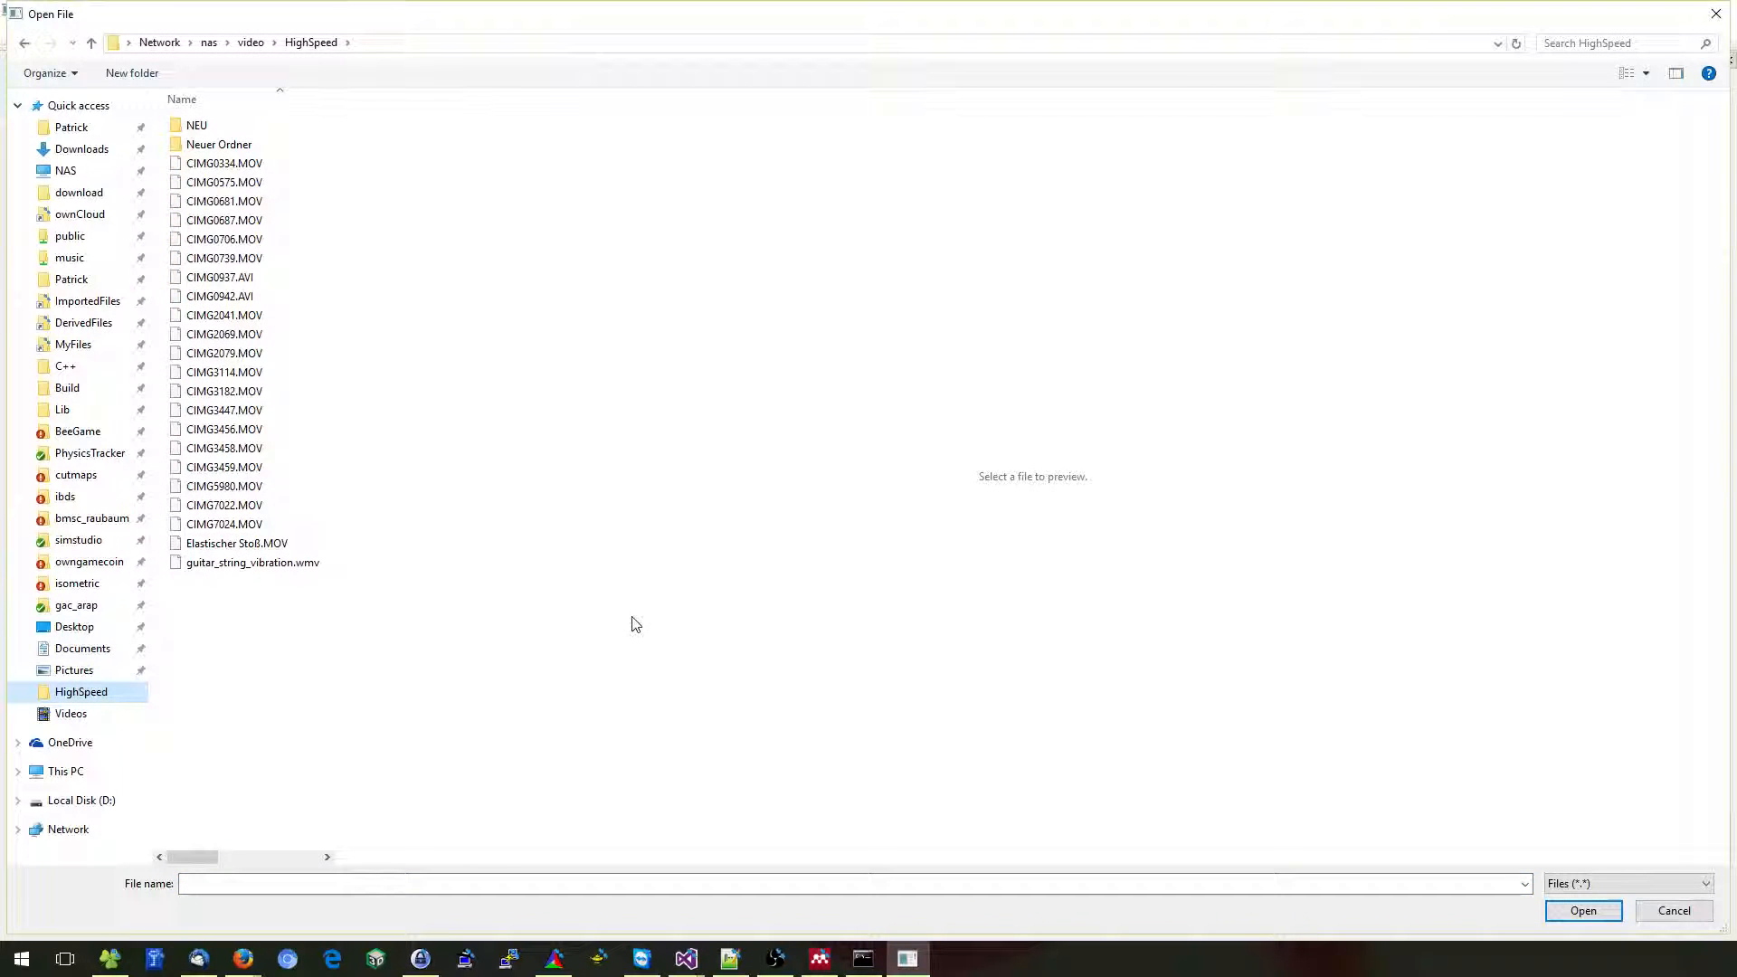
left_click(220, 260)
left_click(1583, 910)
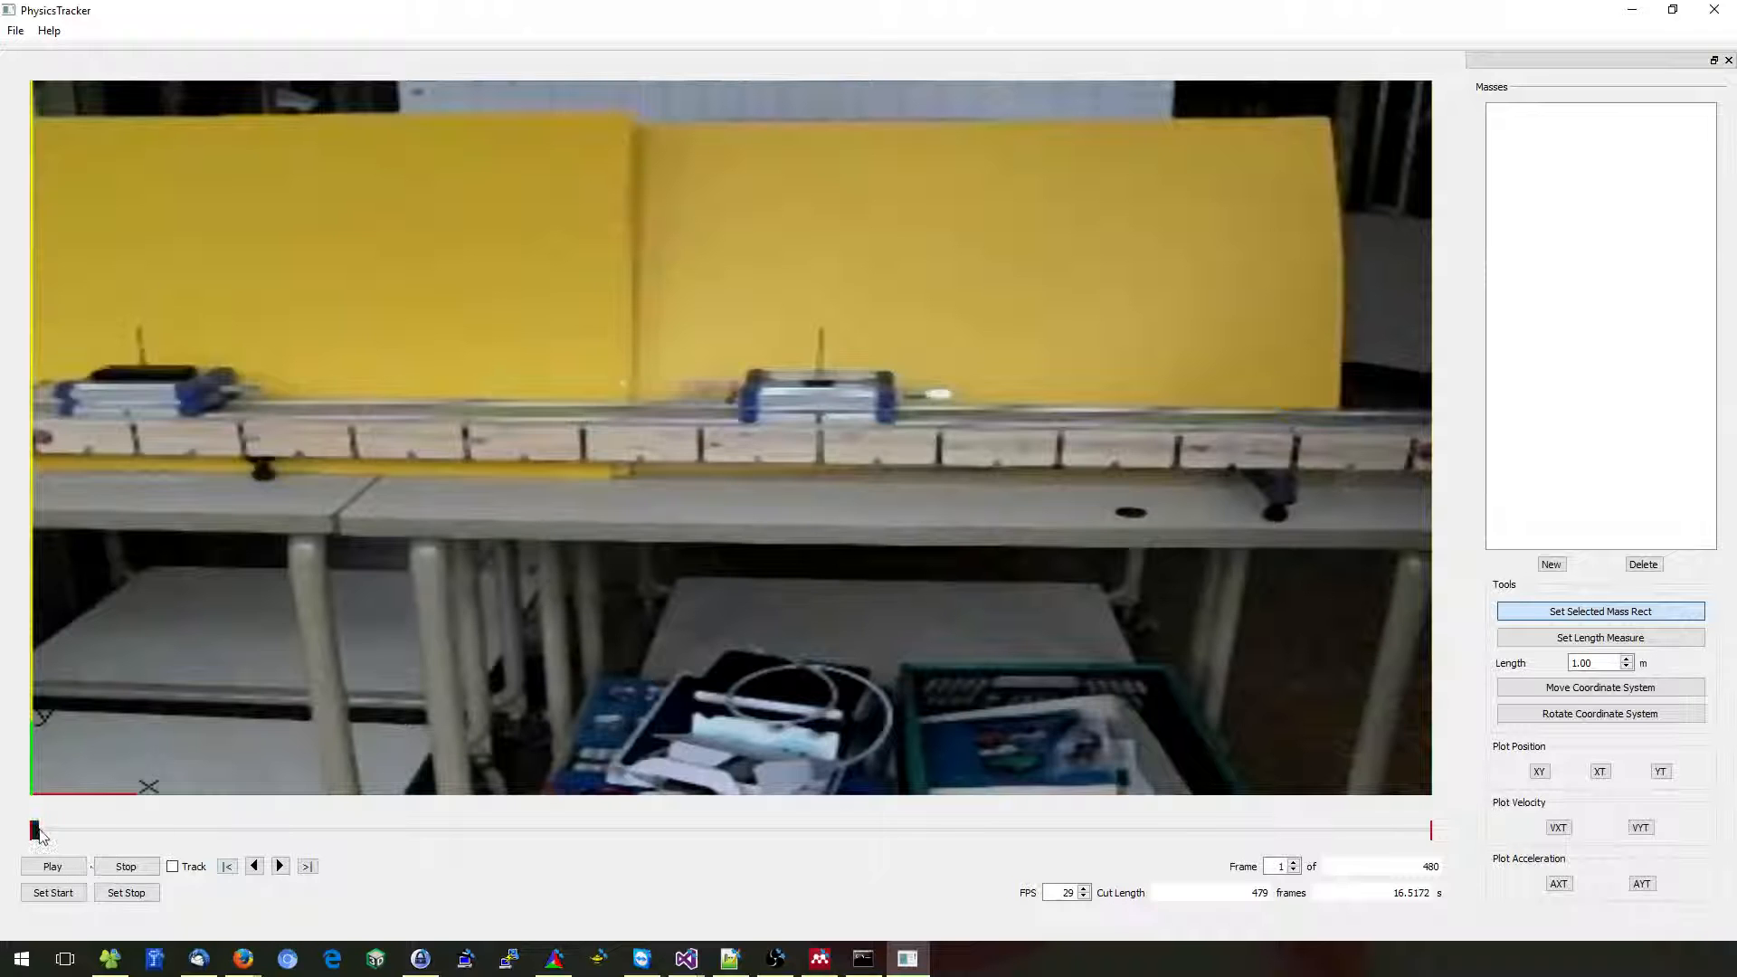
Create a mass named mass1 at frame 1 and mark its tracking rectangle on the front end of the left cart.
mouse_move(37, 829)
left_mouse_down()
mouse_move(471, 843)
mouse_move(942, 818)
mouse_move(1383, 823)
mouse_move(33, 830)
left_mouse_up()
left_click(1551, 565)
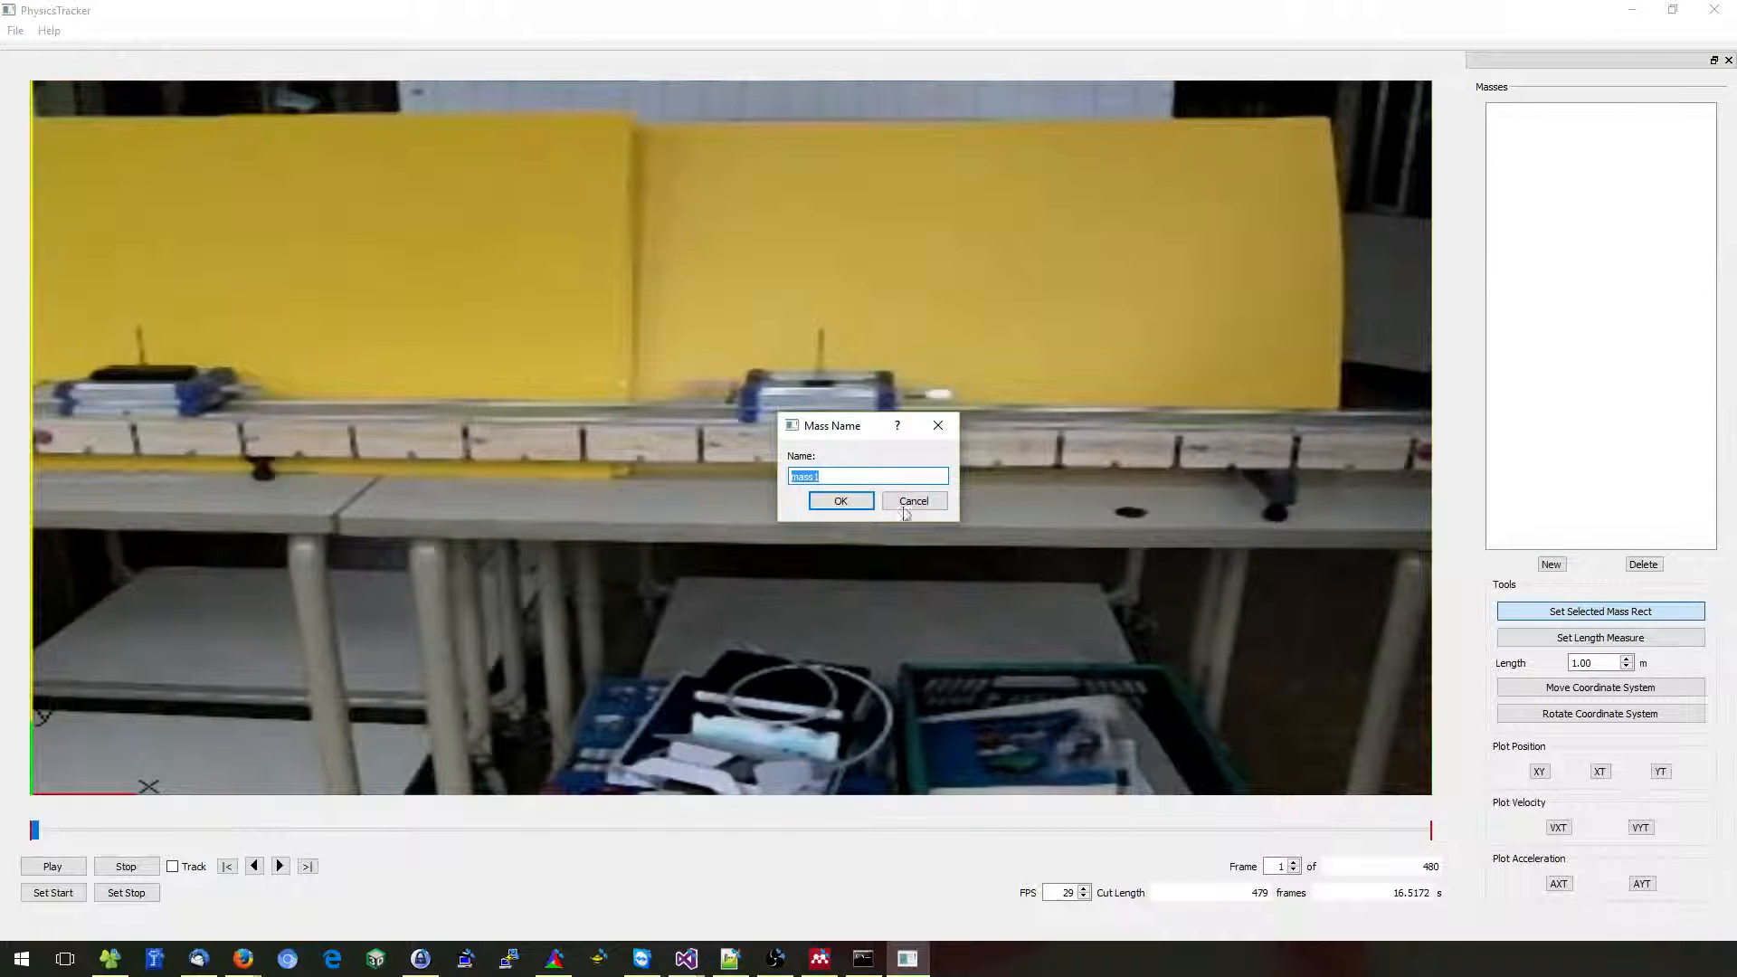
left_click(839, 502)
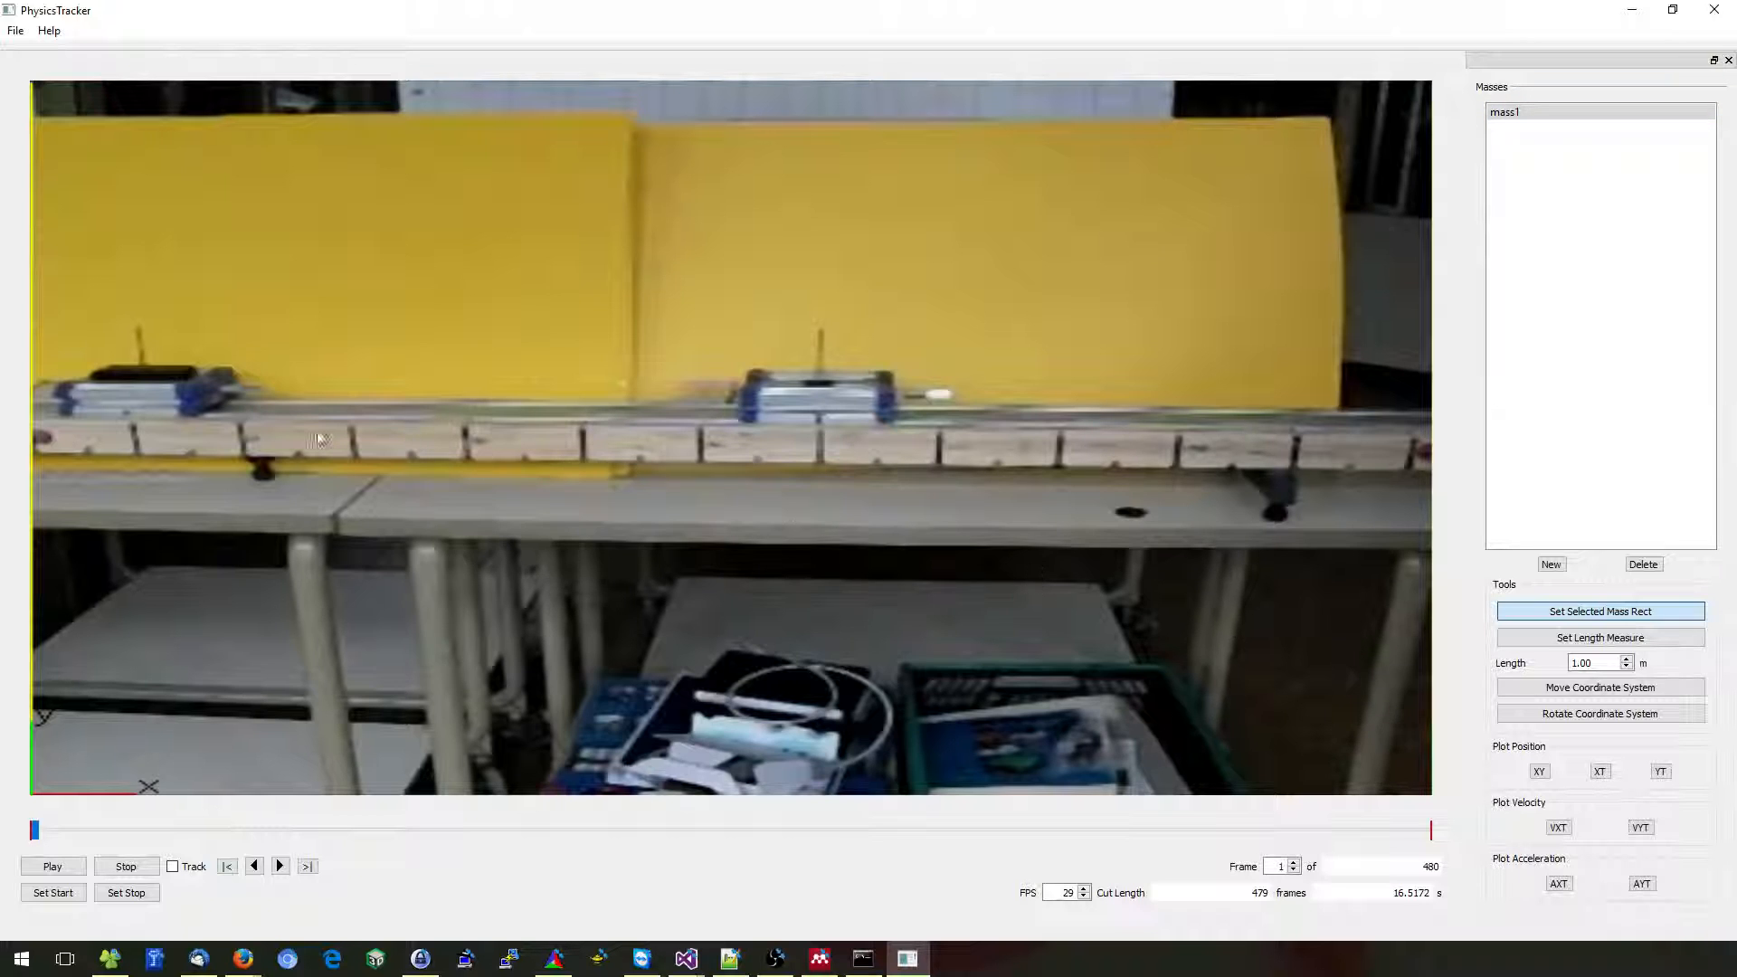
left_click_drag(170, 381, 199, 400)
Turn on tracking and play the video to track mass1, stopping near the end at about frame 467.
left_click(172, 867)
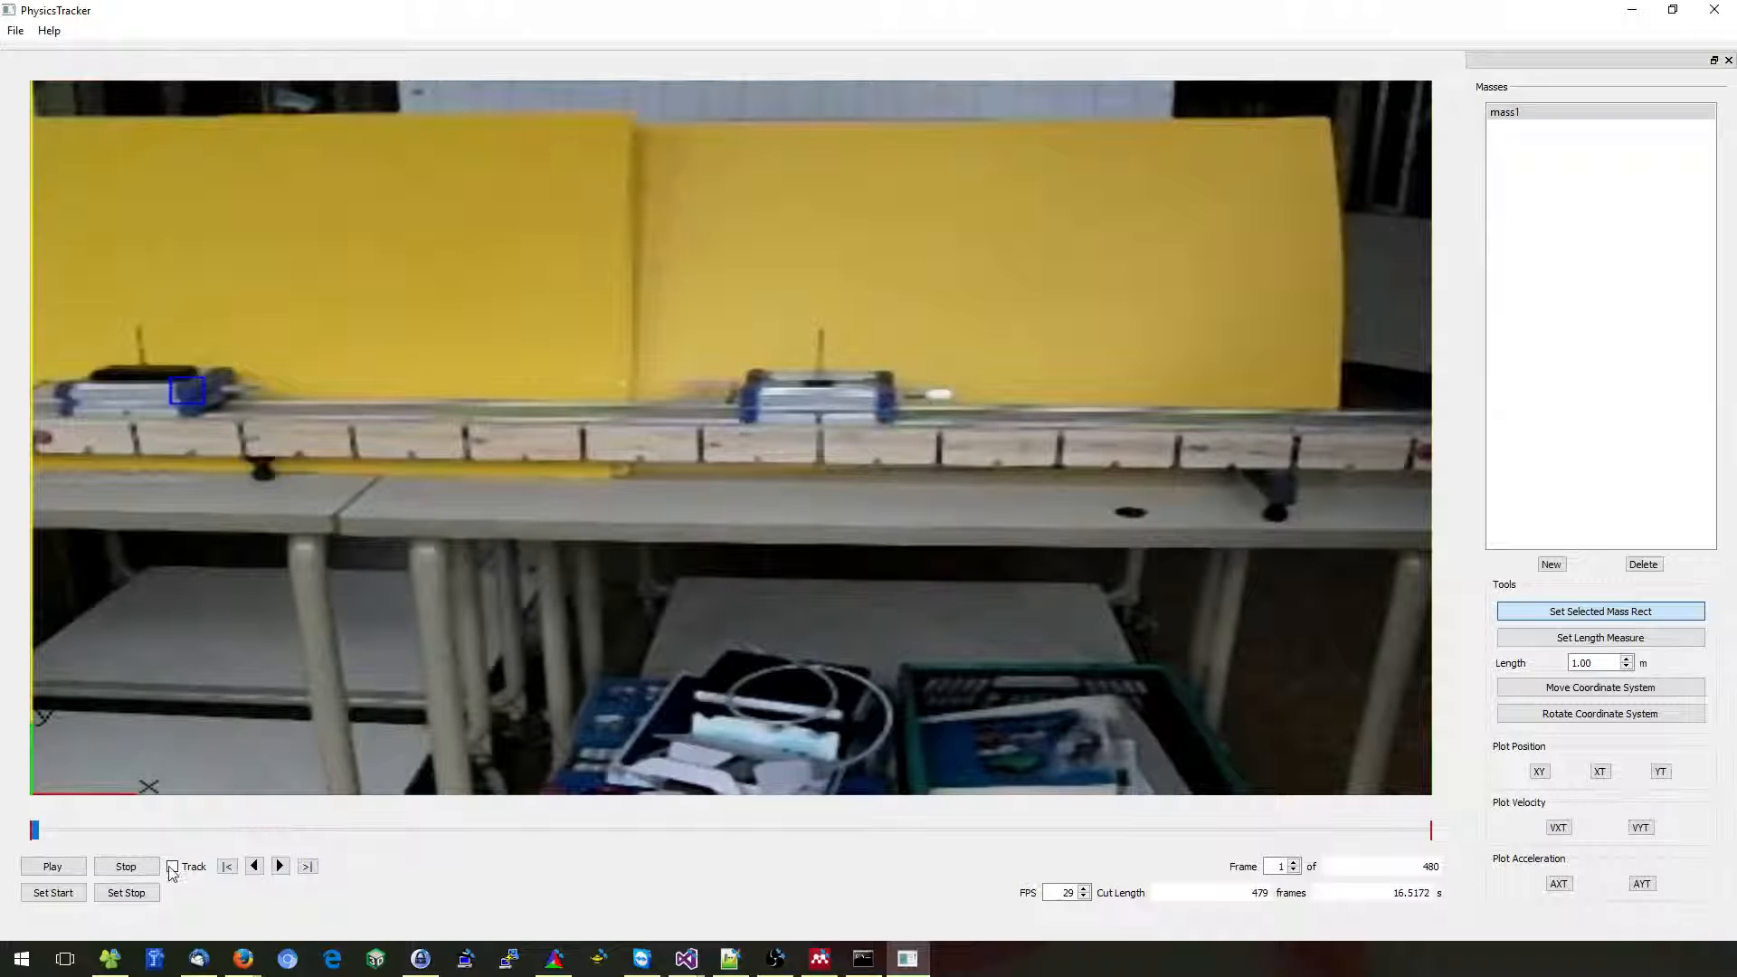
left_click(63, 871)
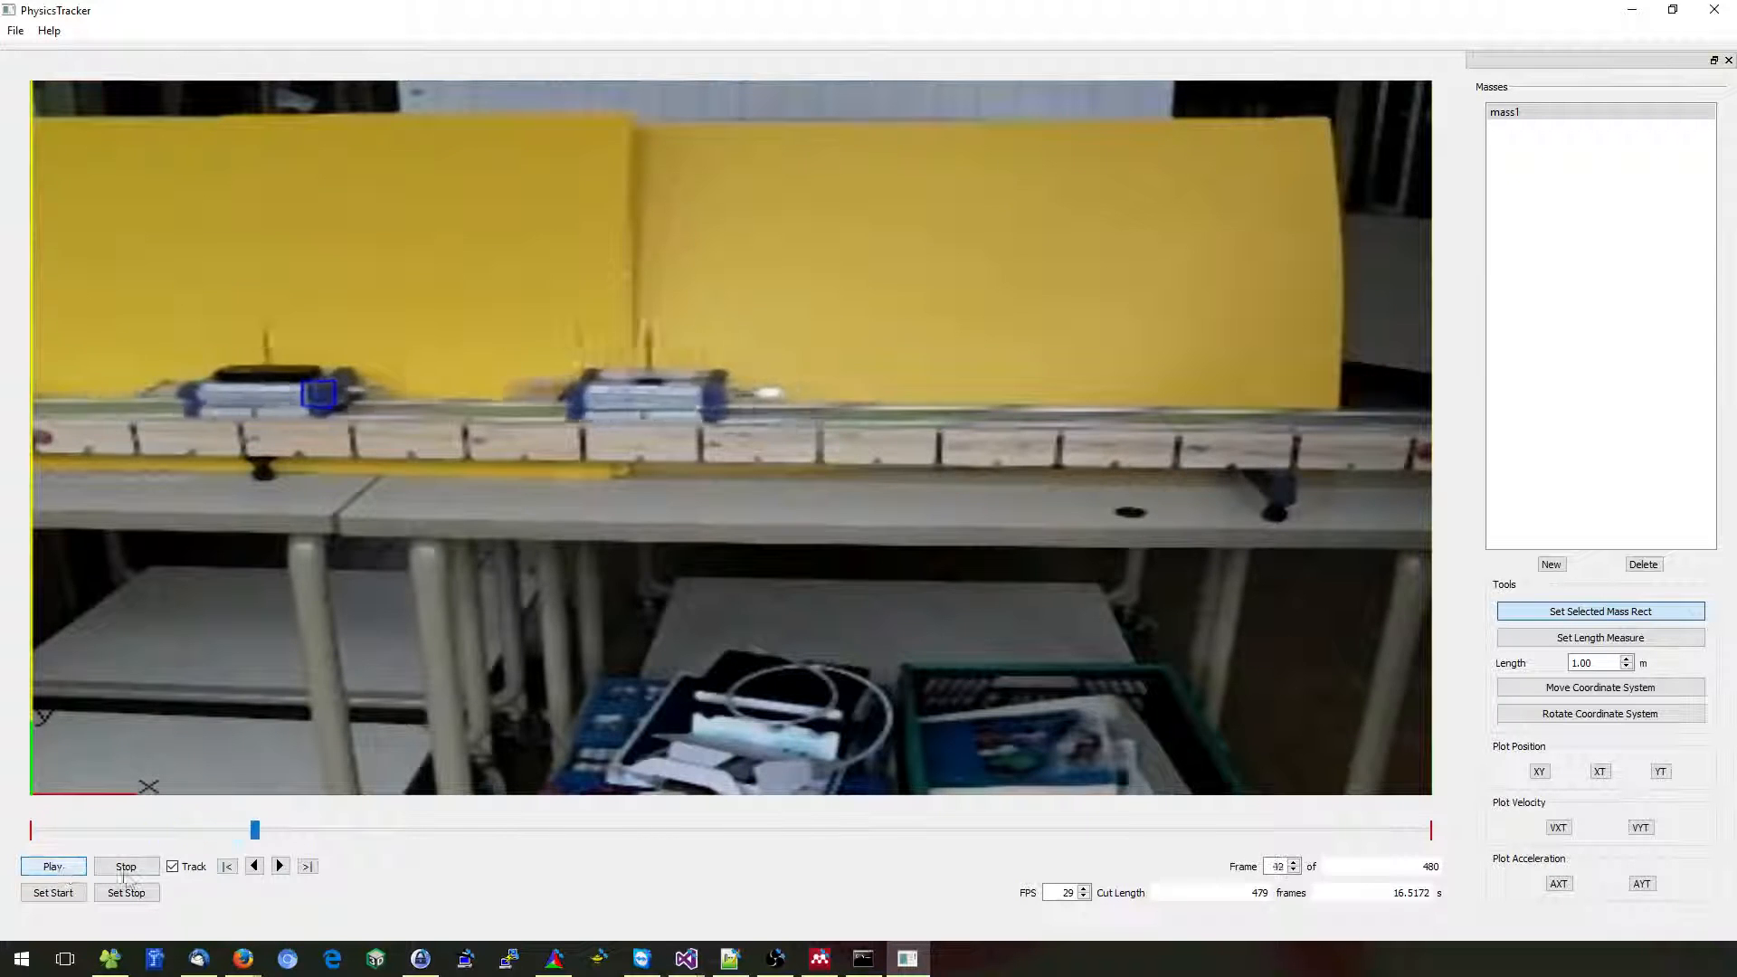
left_click(128, 868)
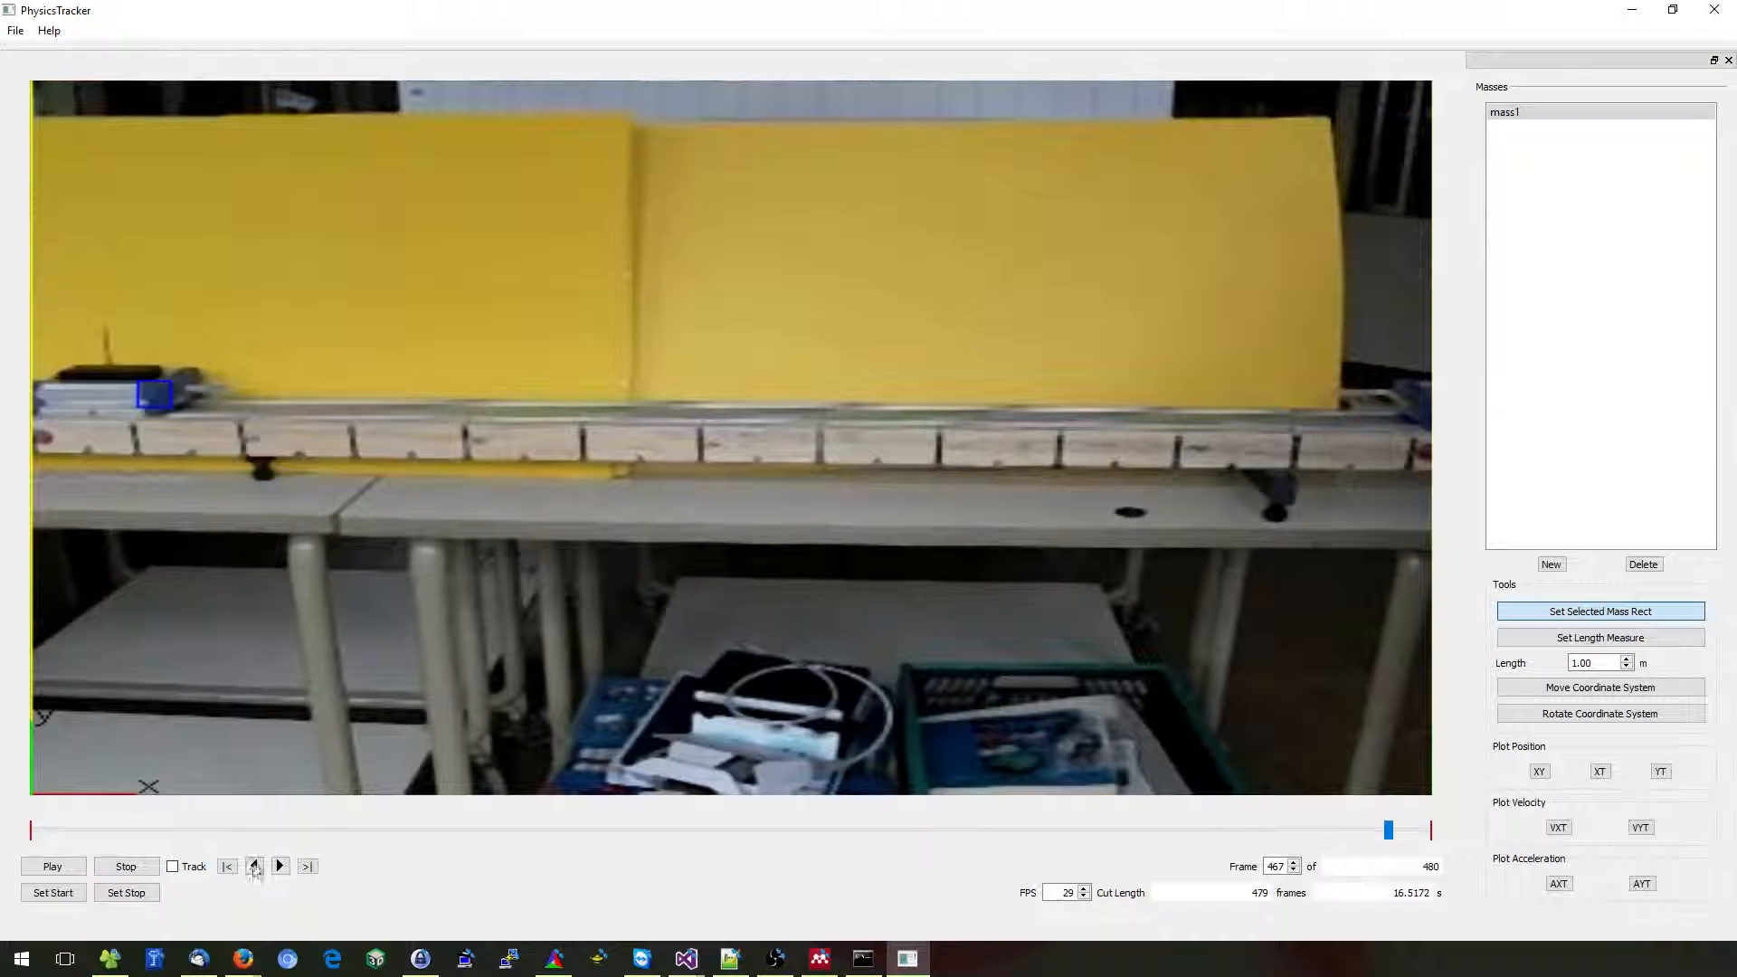
Set the cut's stop point at frame 467 and return the video to frame 1.
left_click(128, 894)
left_click_drag(1389, 830, 1345, 830)
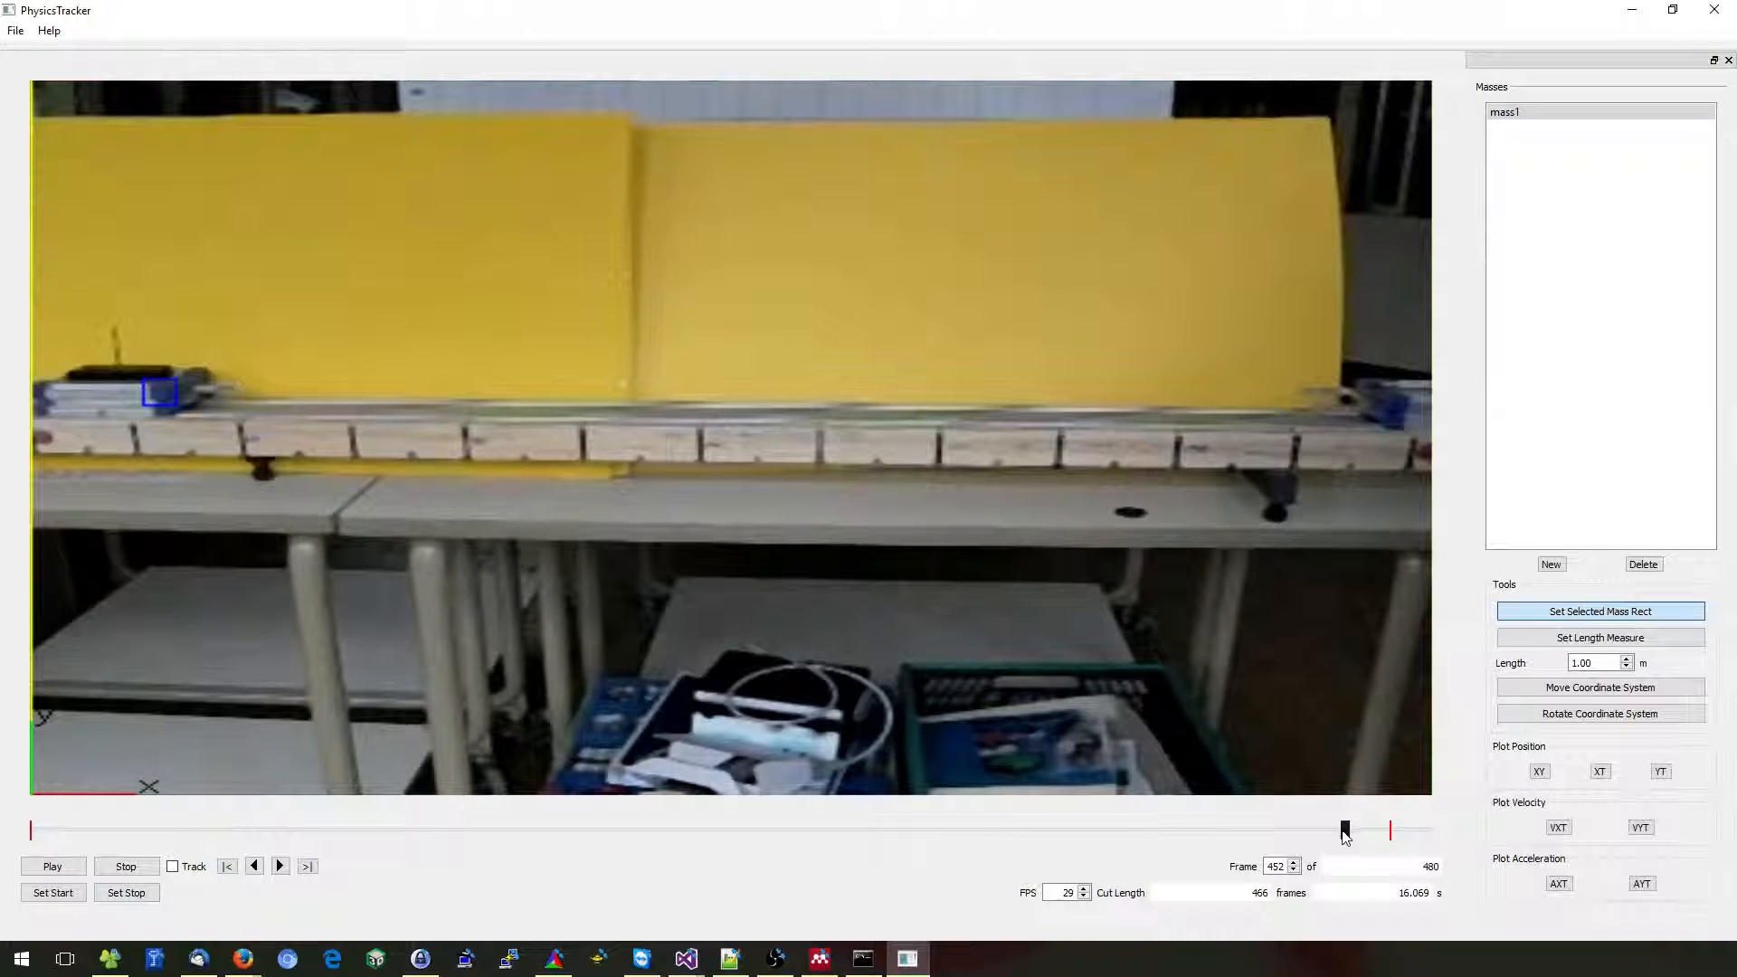
mouse_move(1346, 837)
left_mouse_down()
mouse_move(1391, 837)
mouse_move(32, 848)
mouse_move(136, 834)
mouse_move(28, 833)
mouse_move(1364, 837)
mouse_move(1396, 856)
mouse_move(25, 819)
left_mouse_up()
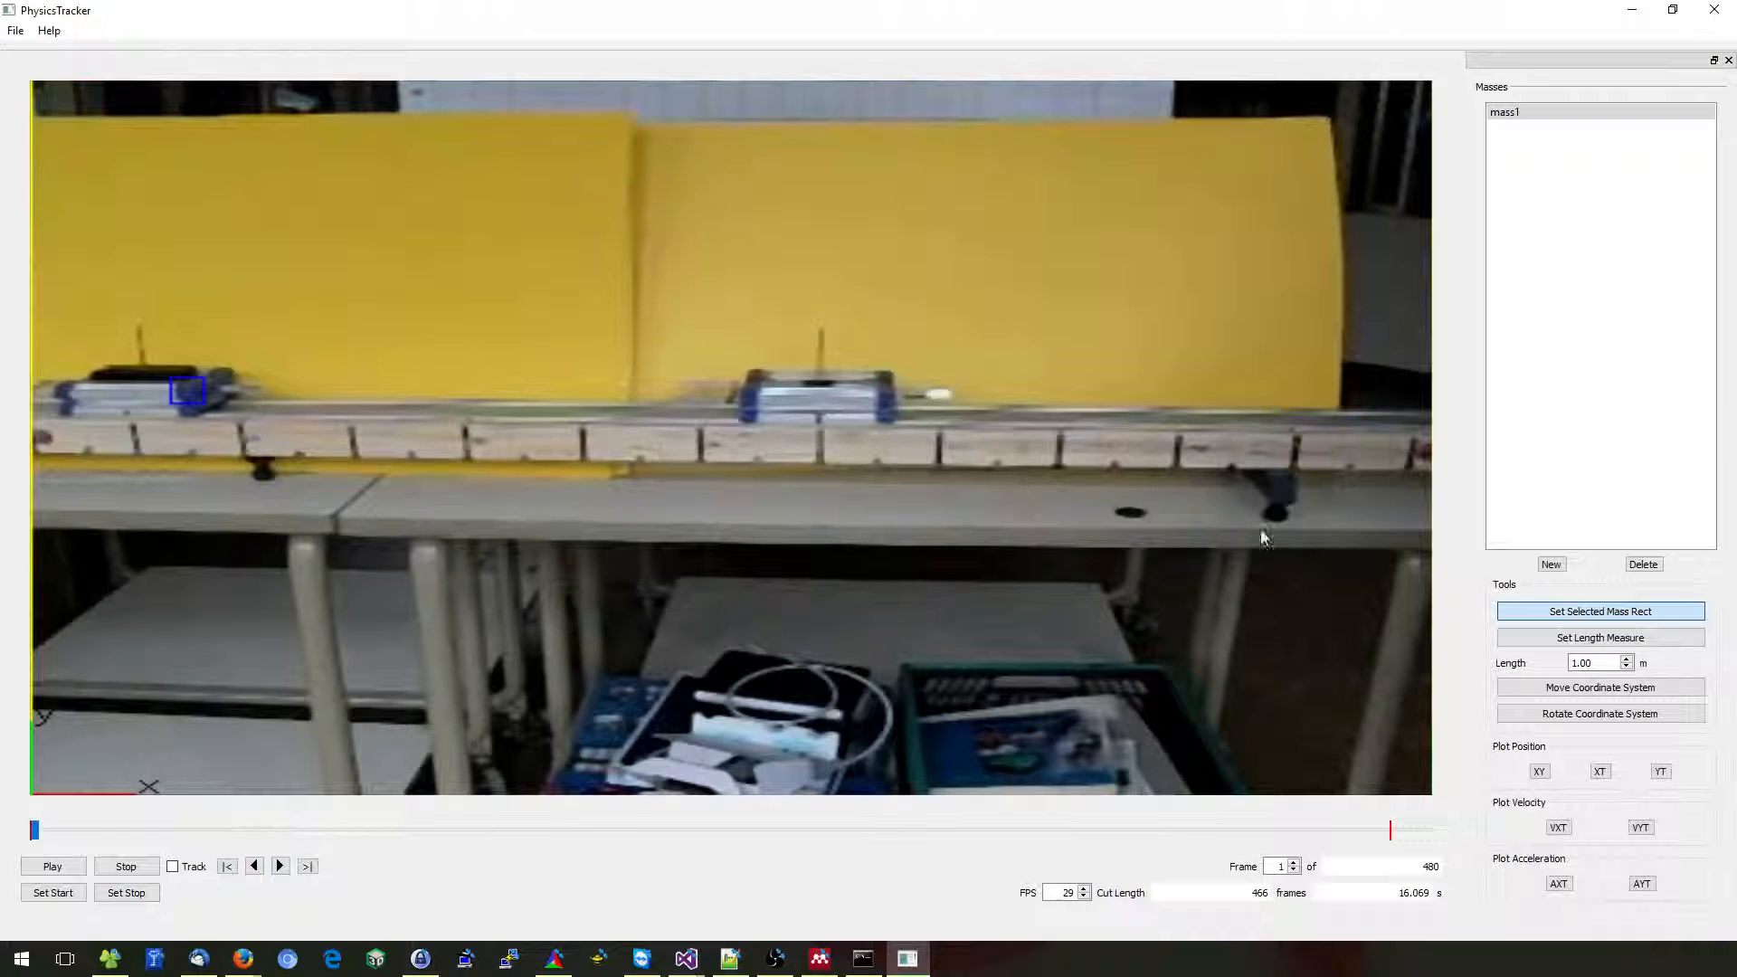
Draw the length measure across one section of the rail between two dark marks and set its length to 0.1 m.
left_click(1608, 645)
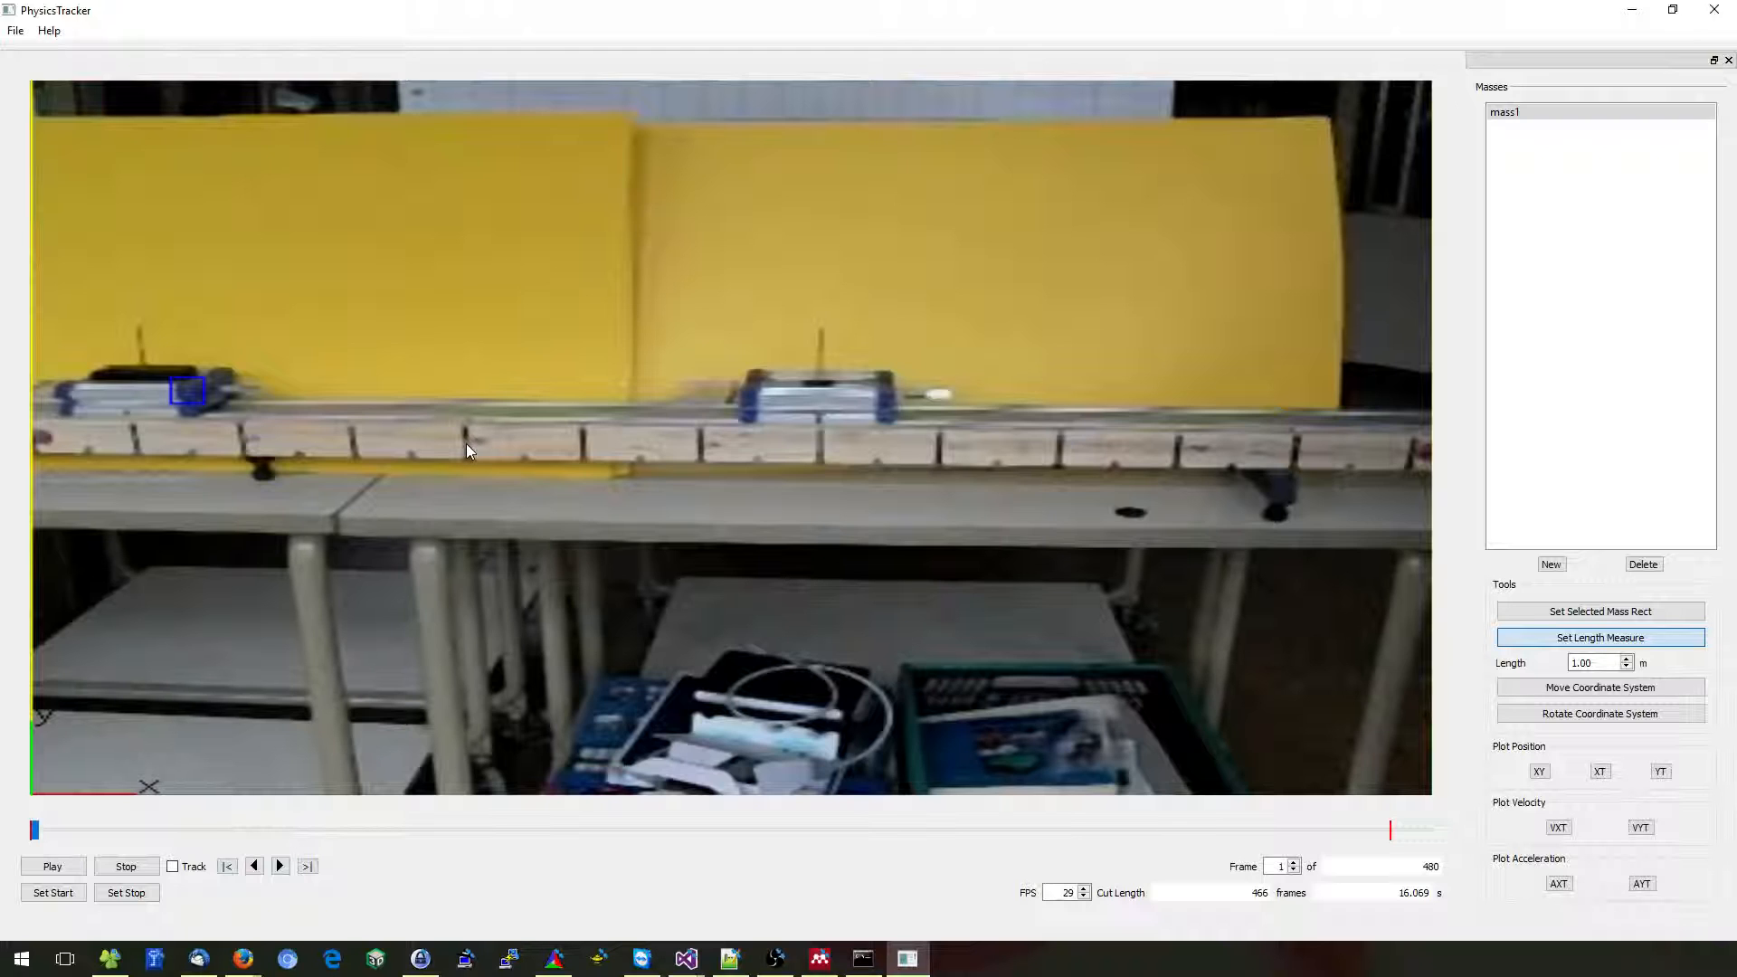
left_click_drag(467, 444, 472, 444)
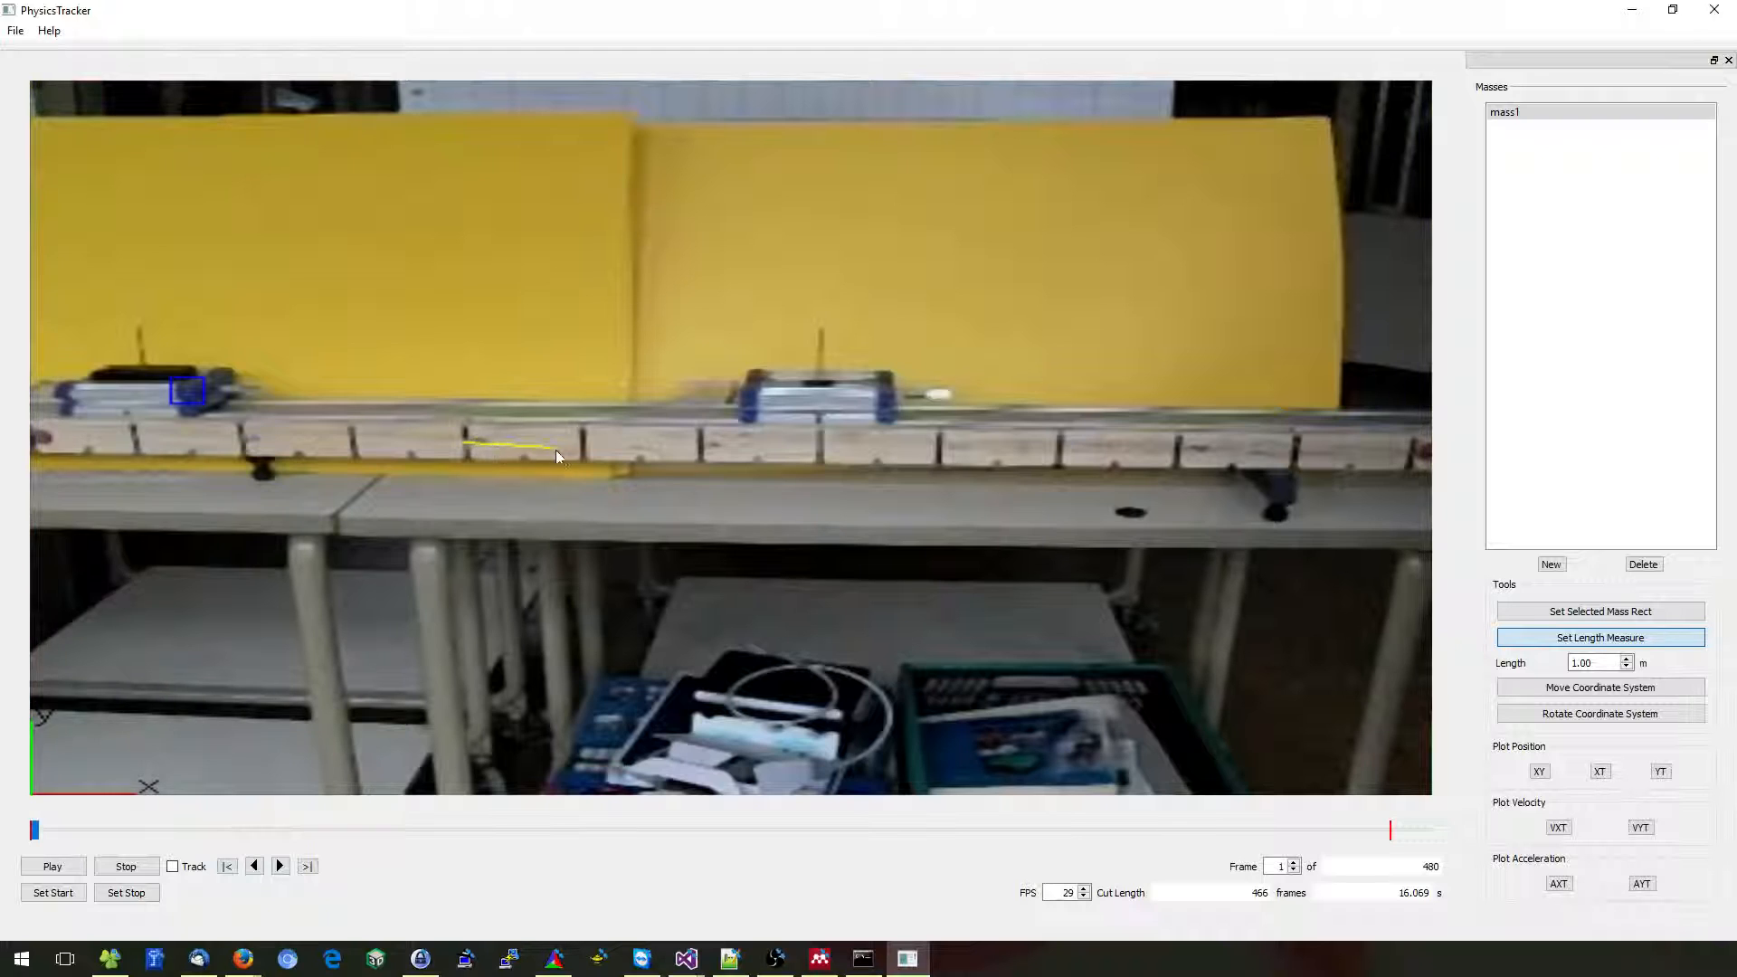
left_click_drag(578, 450, 580, 446)
left_click_drag(468, 444, 582, 441)
left_click(1598, 663)
left_click_drag(1599, 662, 1482, 664)
type("0.1")
key("Tab")
Move the coordinate system's origin to the left end of the rail, at the carts' height.
left_click(1573, 690)
left_click_drag(409, 738, 35, 411)
left_click_drag(29, 410, 25, 420)
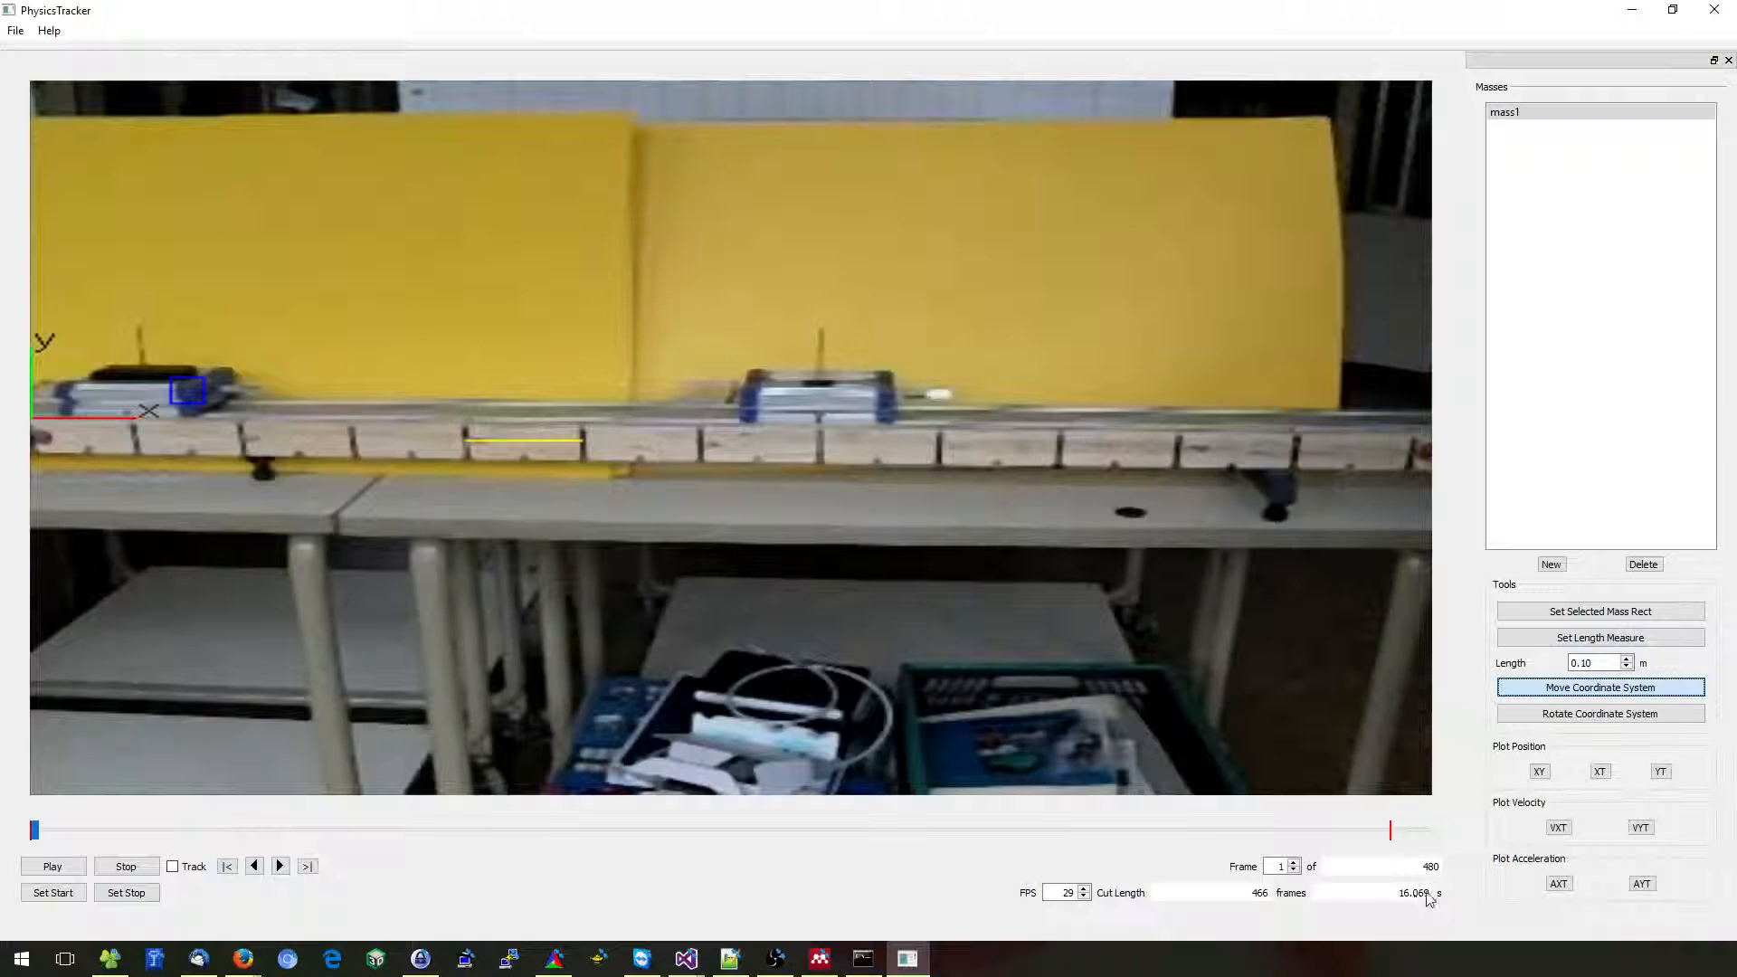
Plot mass1's x-position over time and scrub the video to frame 270 to follow the marker on the curve.
left_click(1600, 772)
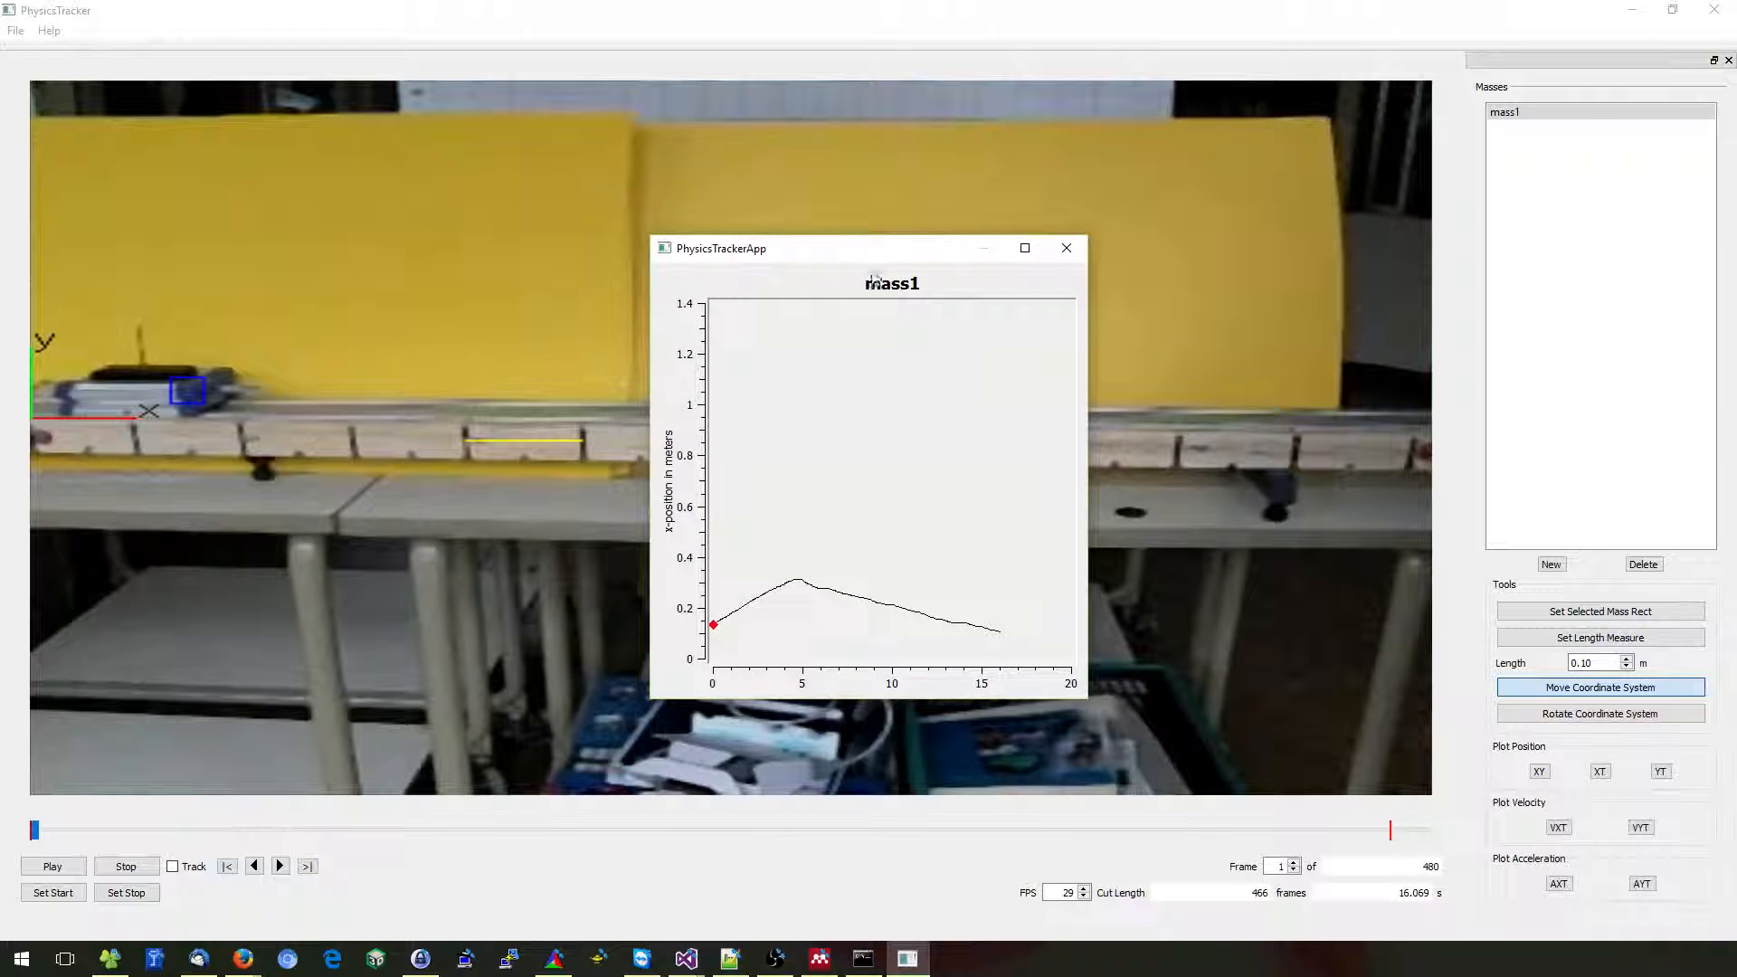
left_click_drag(869, 253, 1027, 130)
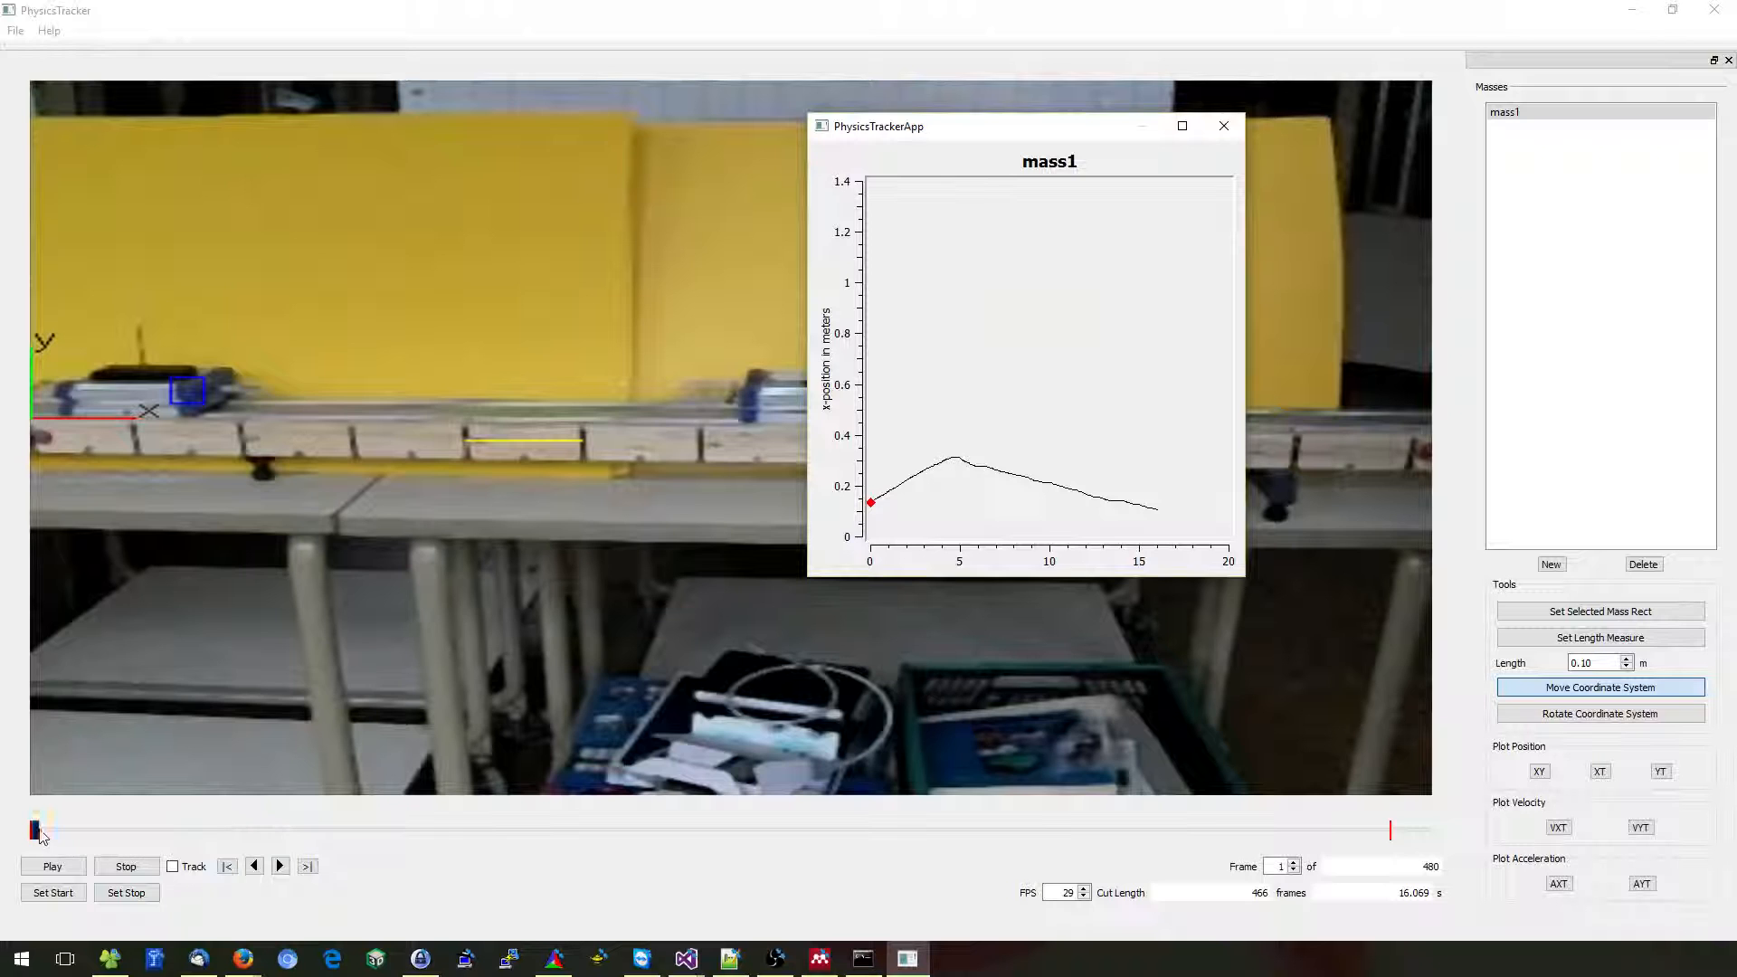
mouse_move(34, 831)
left_mouse_down()
mouse_move(957, 826)
mouse_move(433, 830)
mouse_move(276, 858)
mouse_move(458, 882)
mouse_move(1055, 886)
mouse_move(474, 831)
mouse_move(1004, 831)
mouse_move(416, 833)
mouse_move(195, 859)
mouse_move(817, 832)
left_mouse_up()
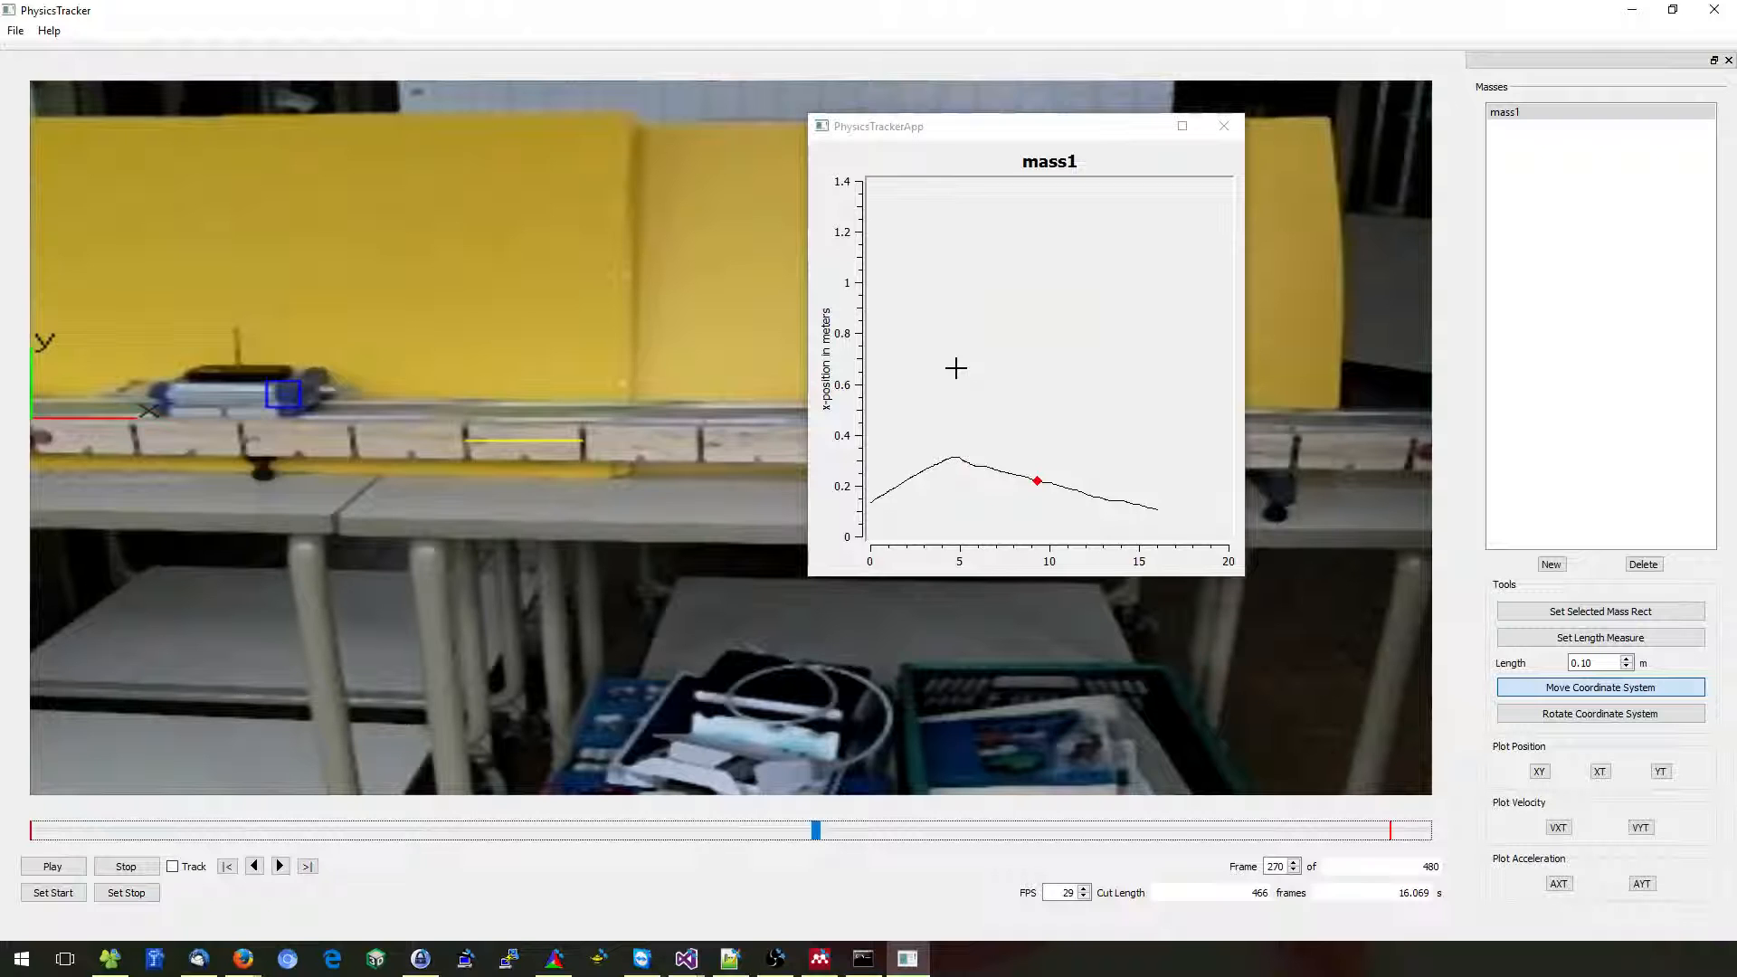
Plot mass1's y-position over time and its y-position against x-position, arranging the plot windows apart from each other.
left_click(1660, 771)
left_click_drag(897, 259, 1502, 171)
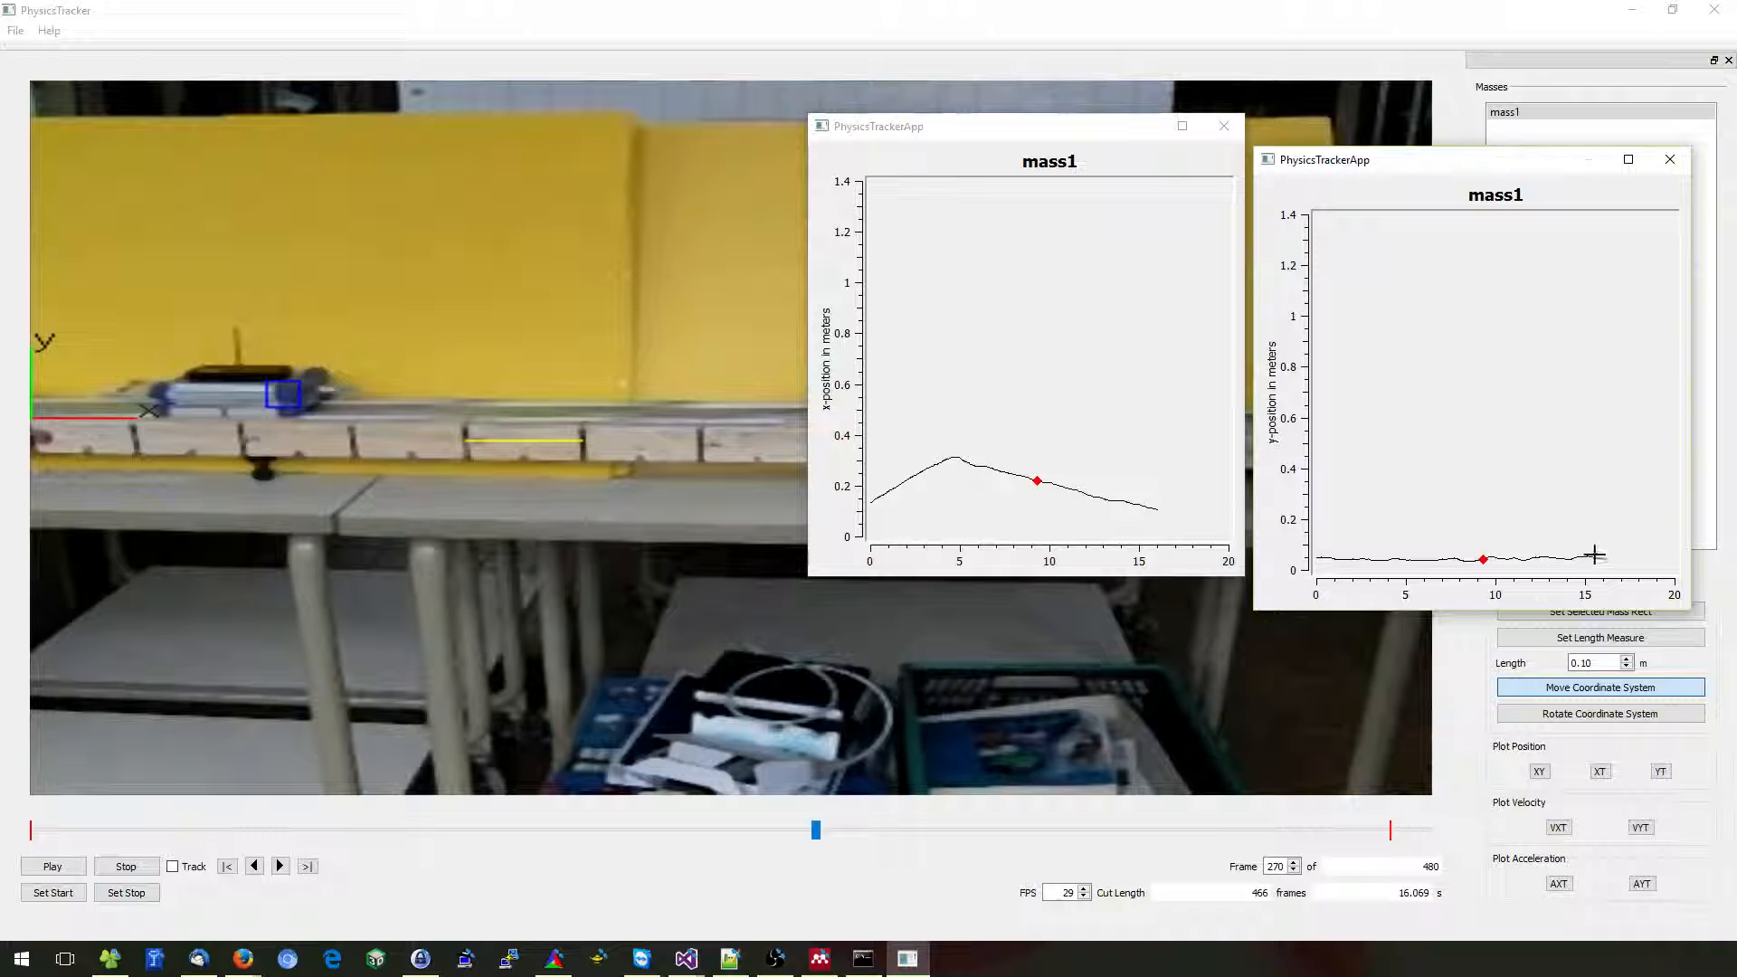
left_click_drag(1384, 166, 489, 465)
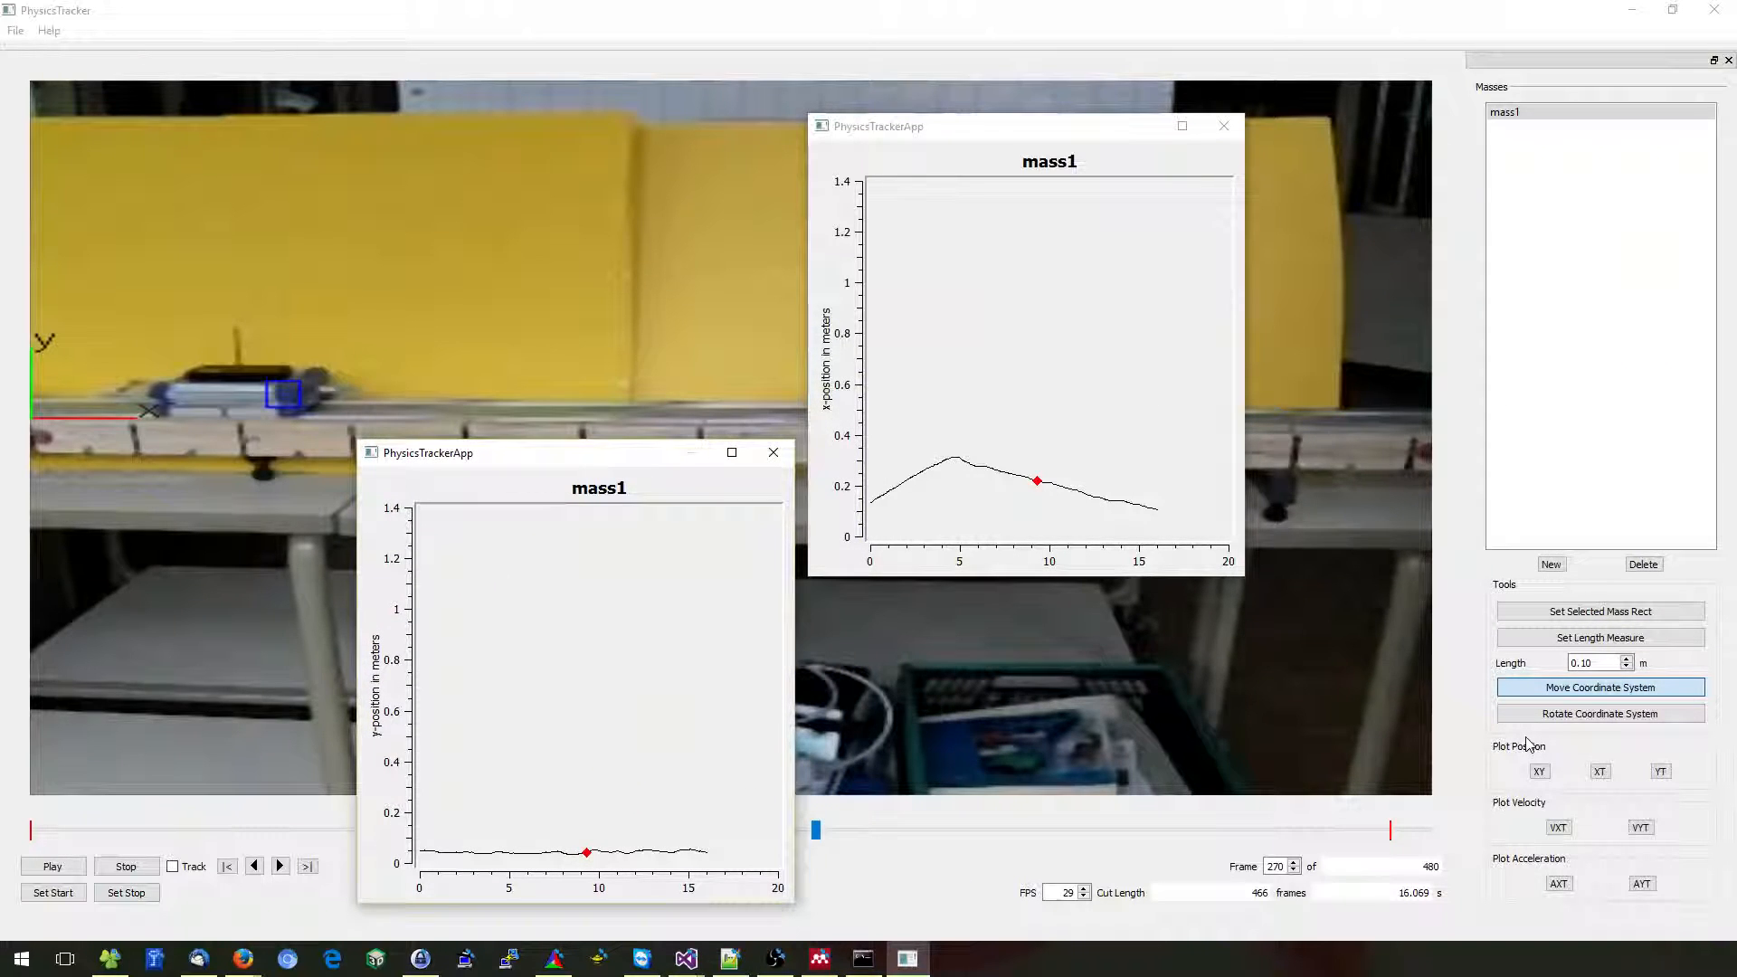
left_click(1540, 771)
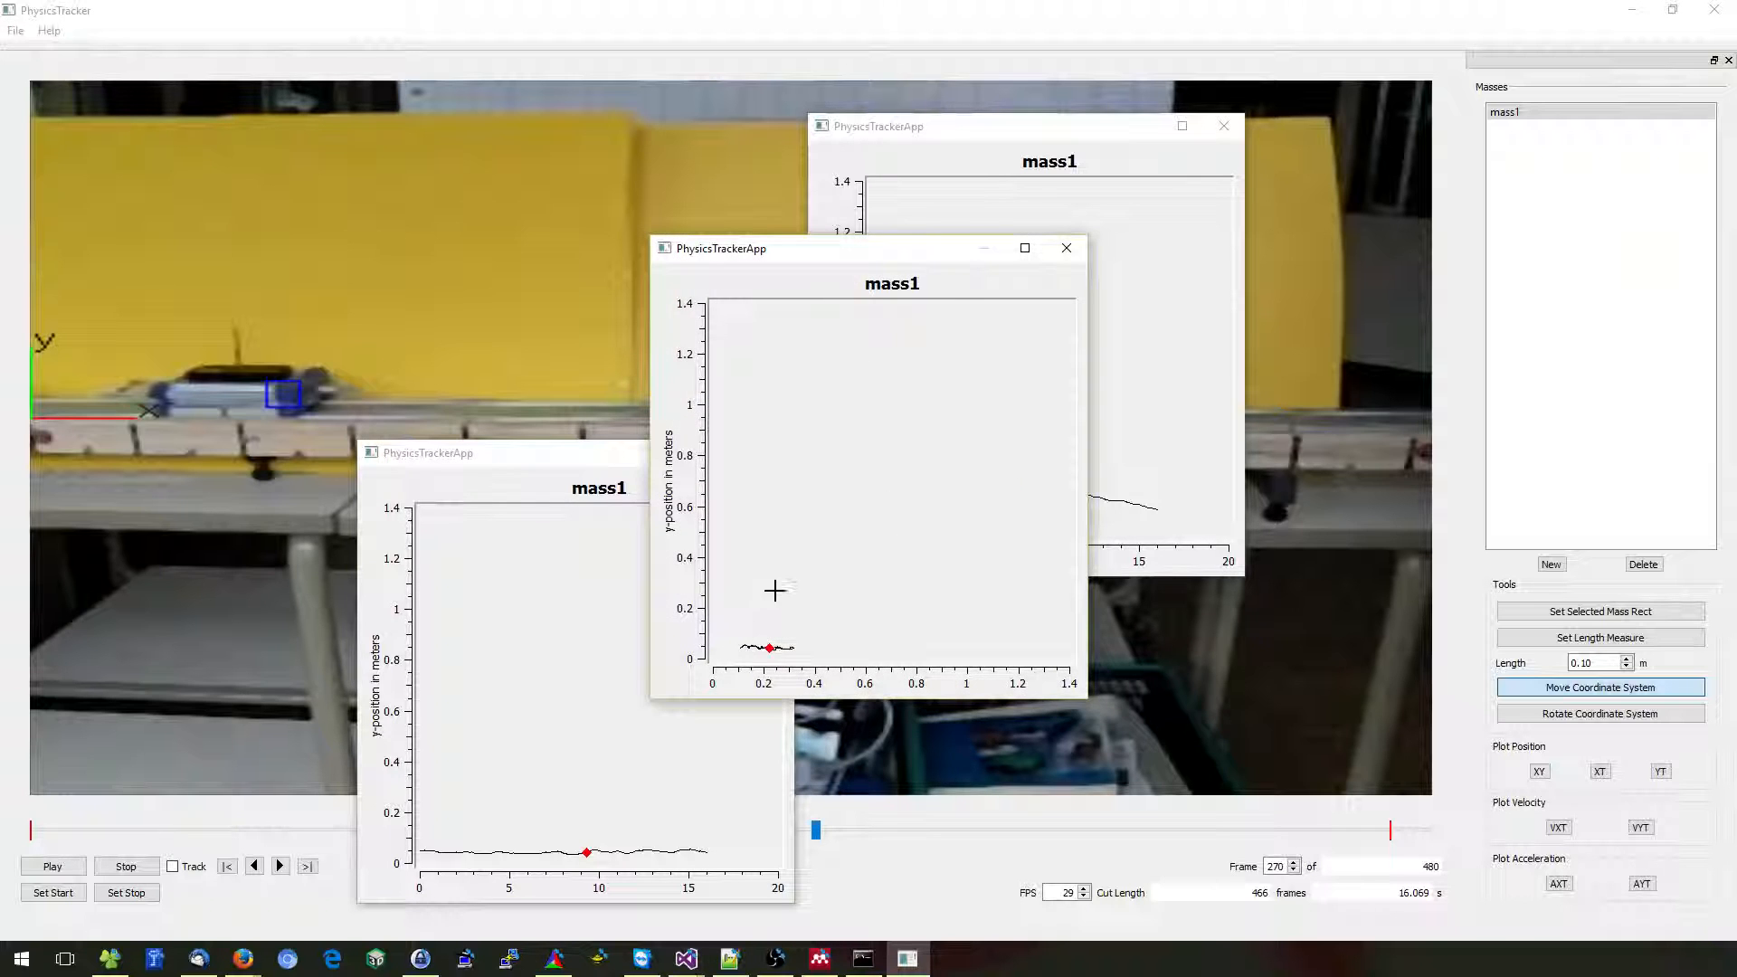
left_click_drag(906, 262, 1173, 389)
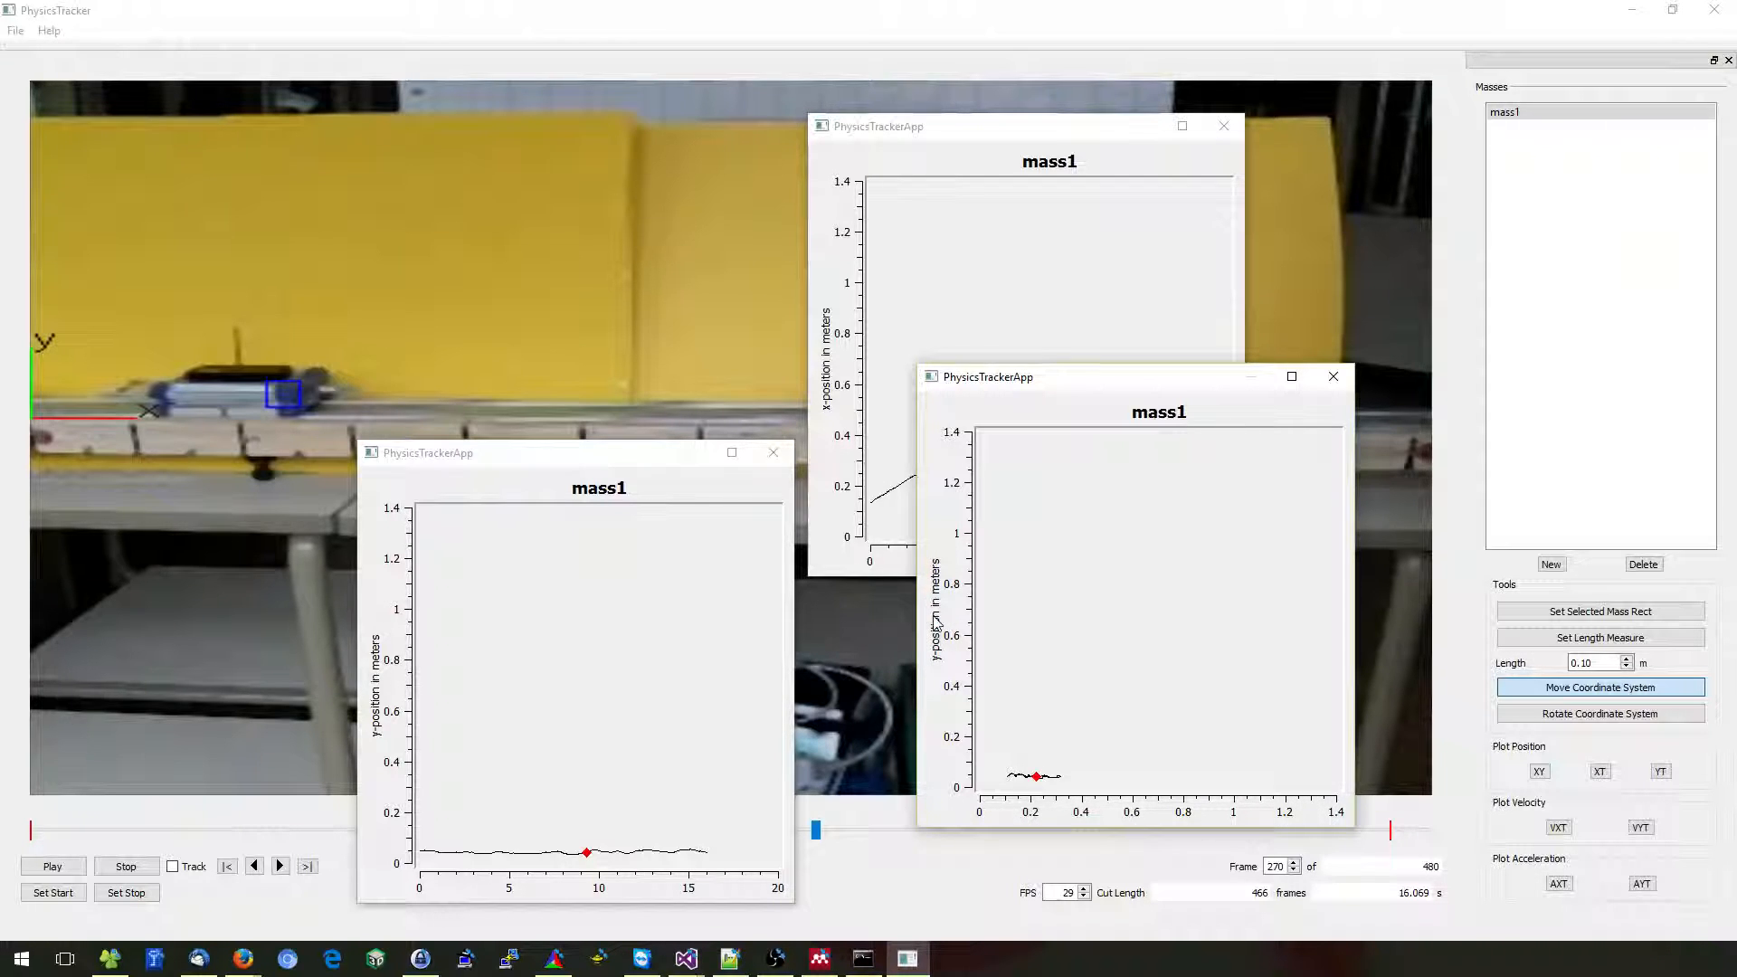
Close all three position plots of mass1.
left_click(773, 453)
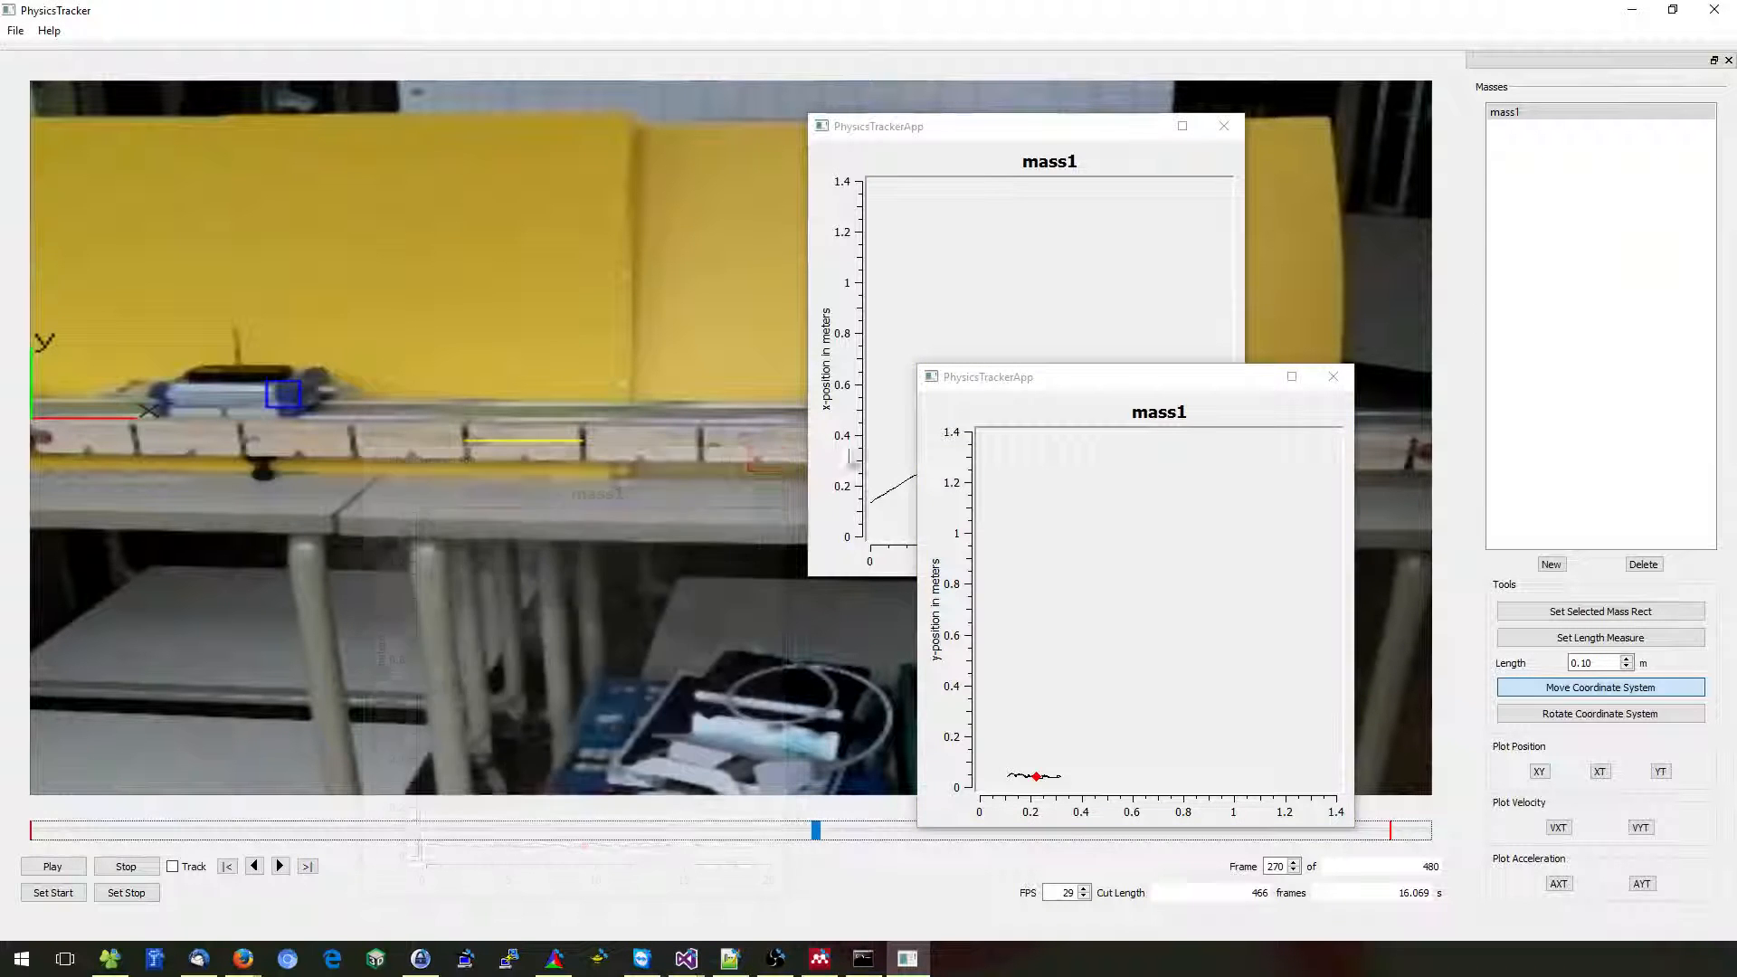
left_click(1334, 377)
left_click(1224, 126)
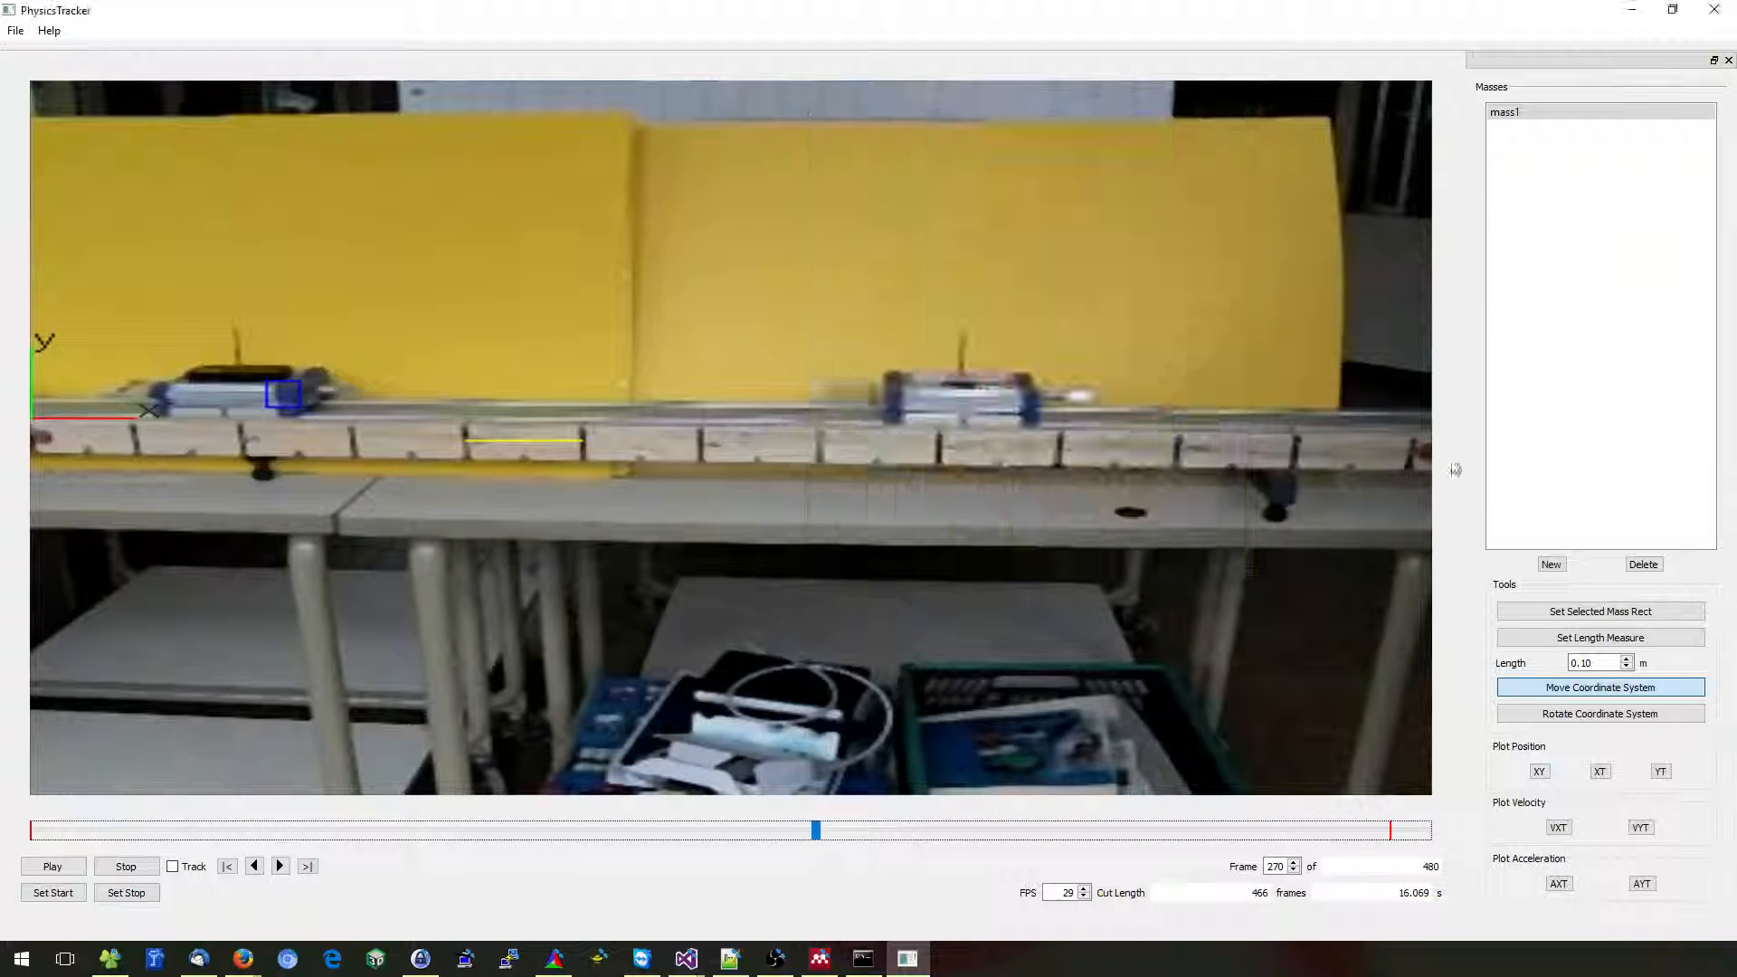
View the plots of mass1's x-velocity and x-acceleration over time, closing each one after inspection.
left_click(1558, 828)
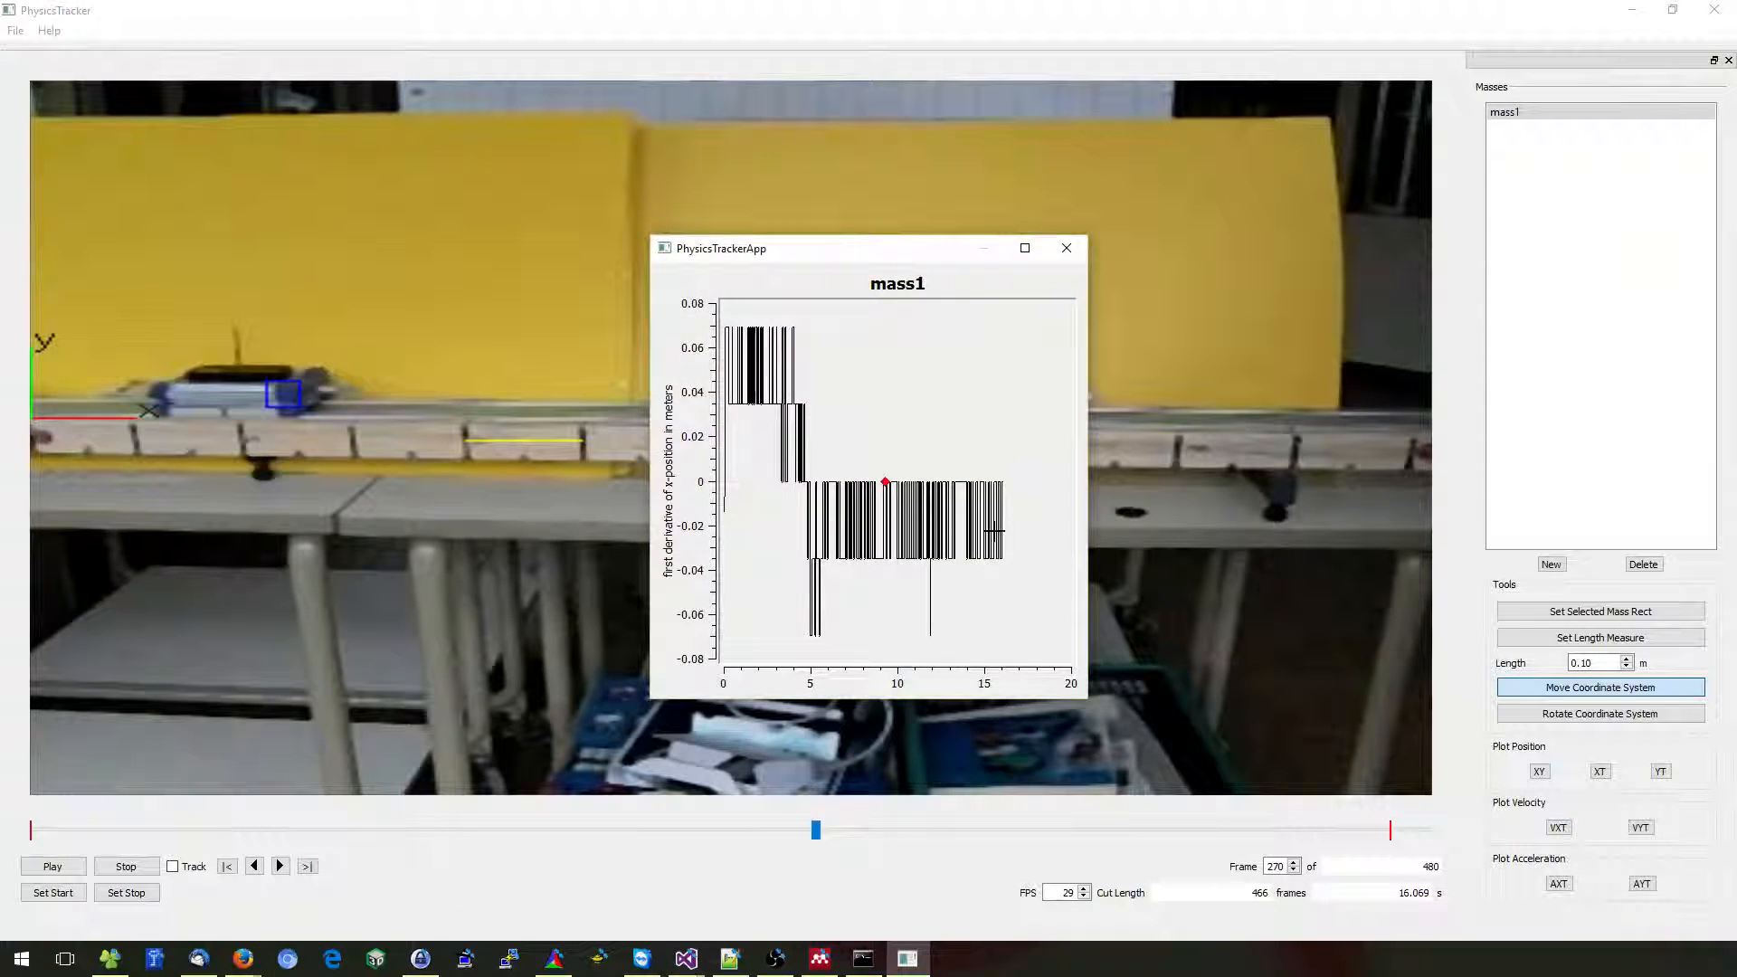
left_click_drag(843, 260, 1058, 302)
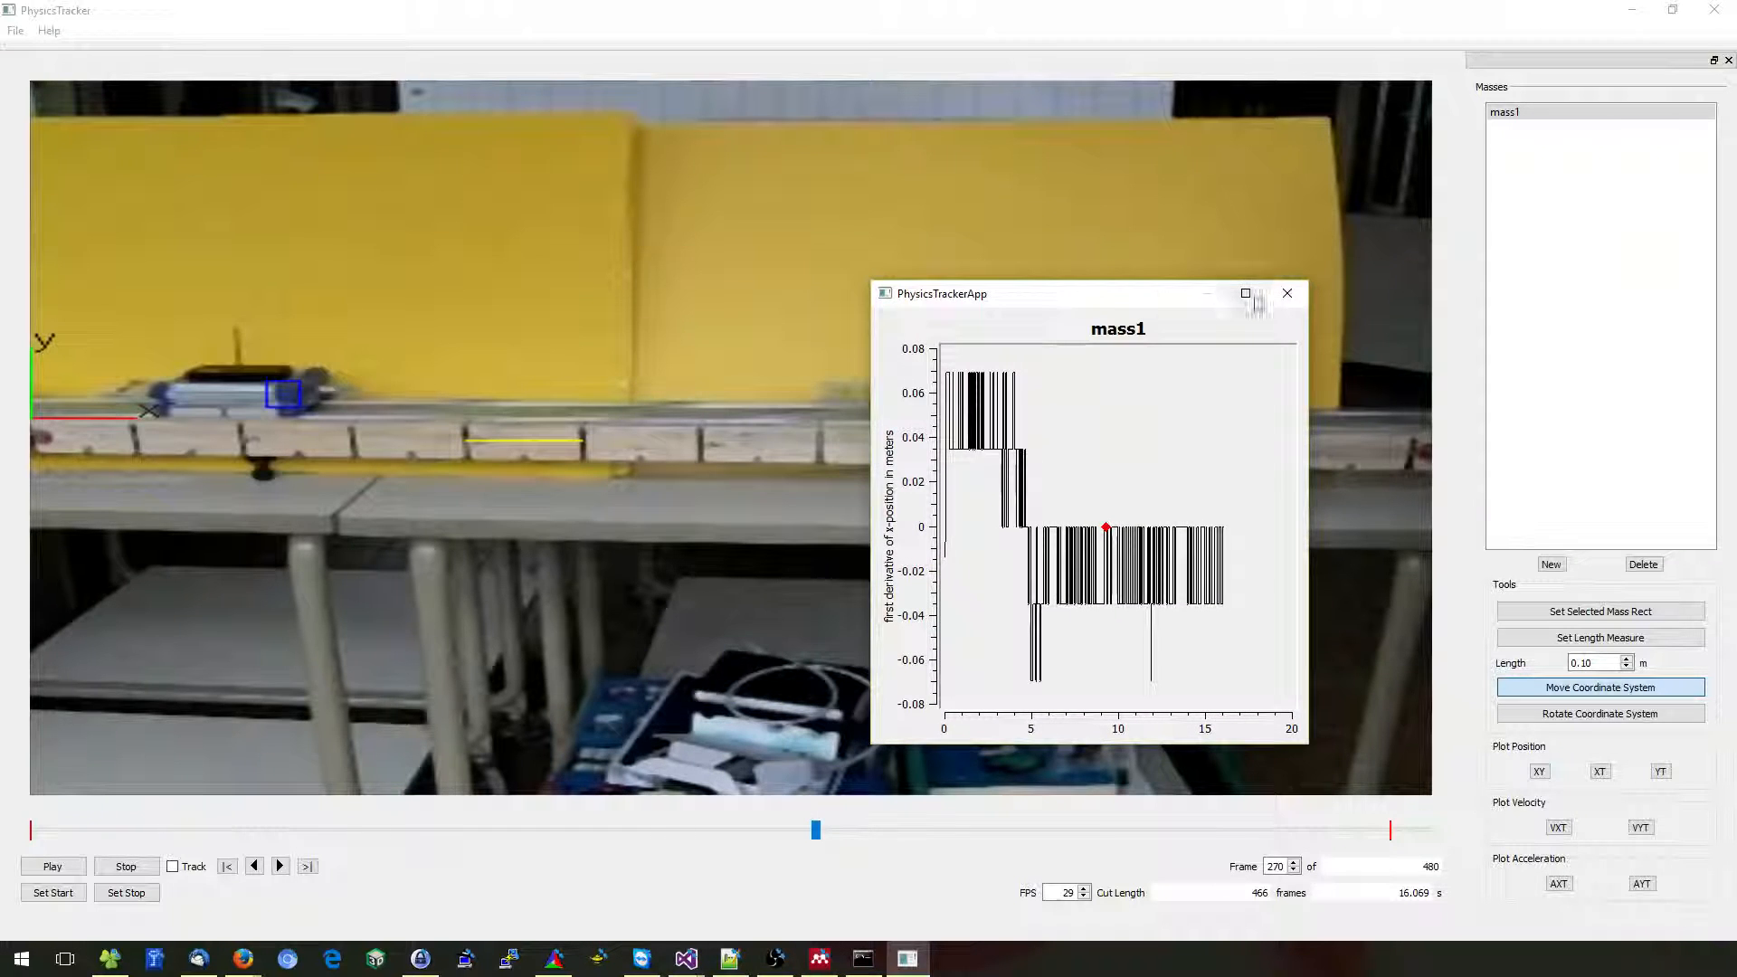
left_click(1288, 294)
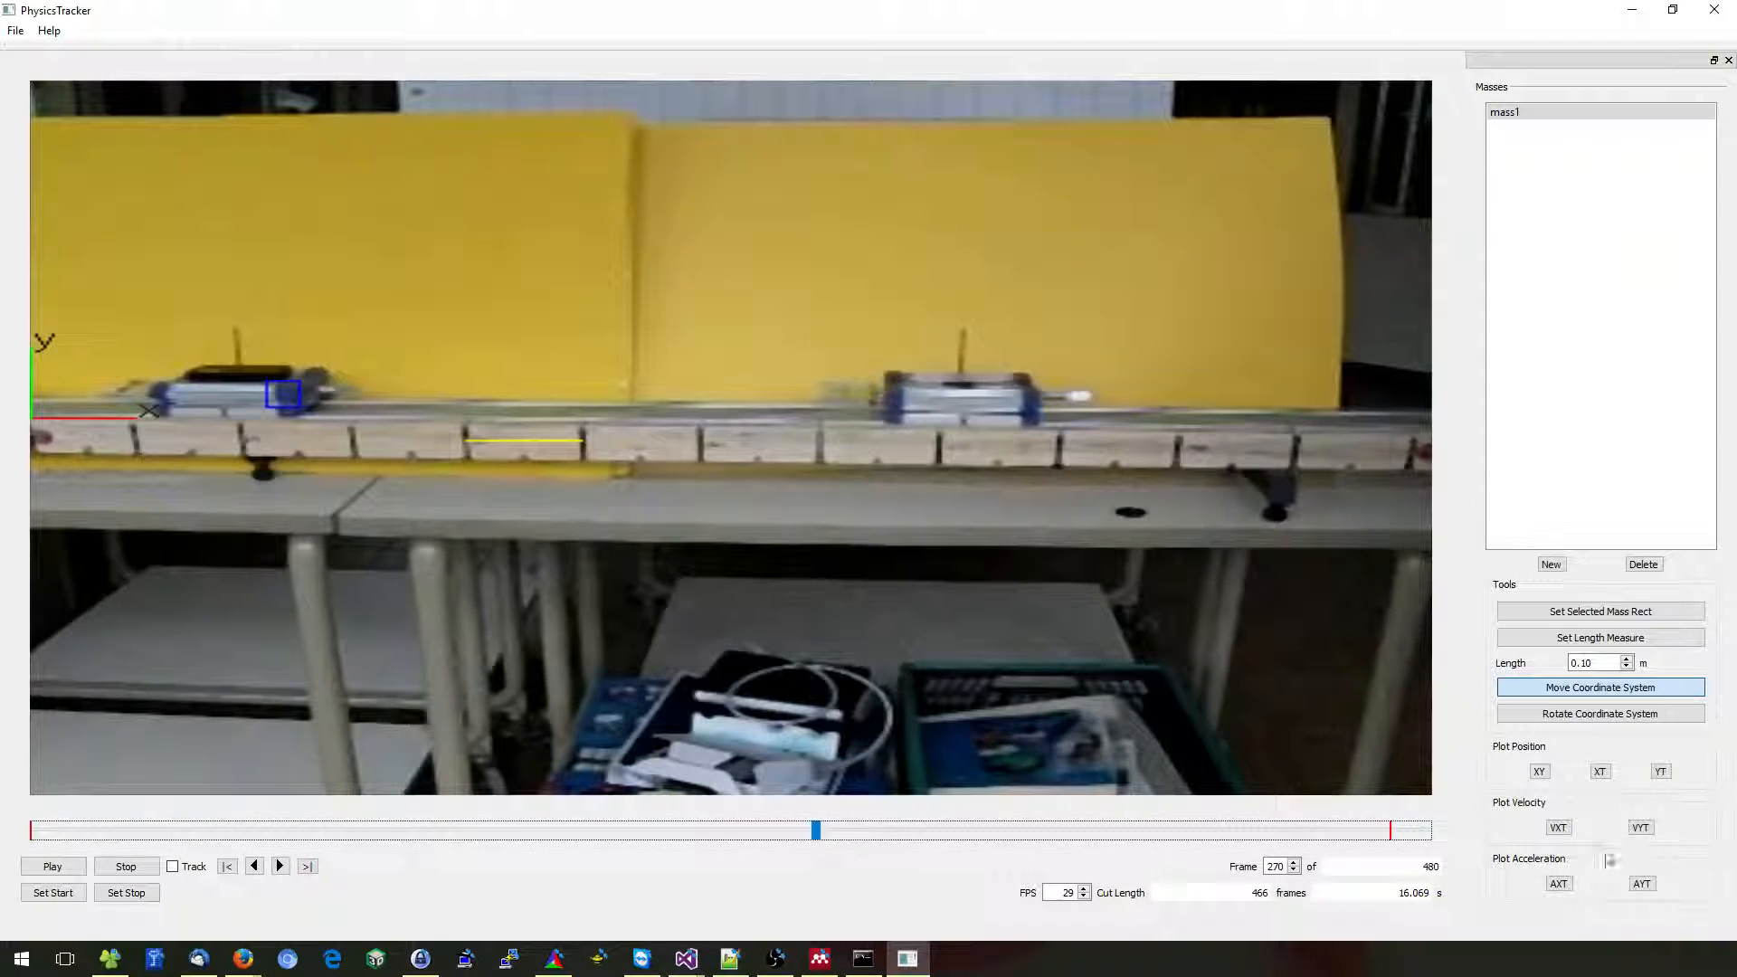
left_click(1558, 884)
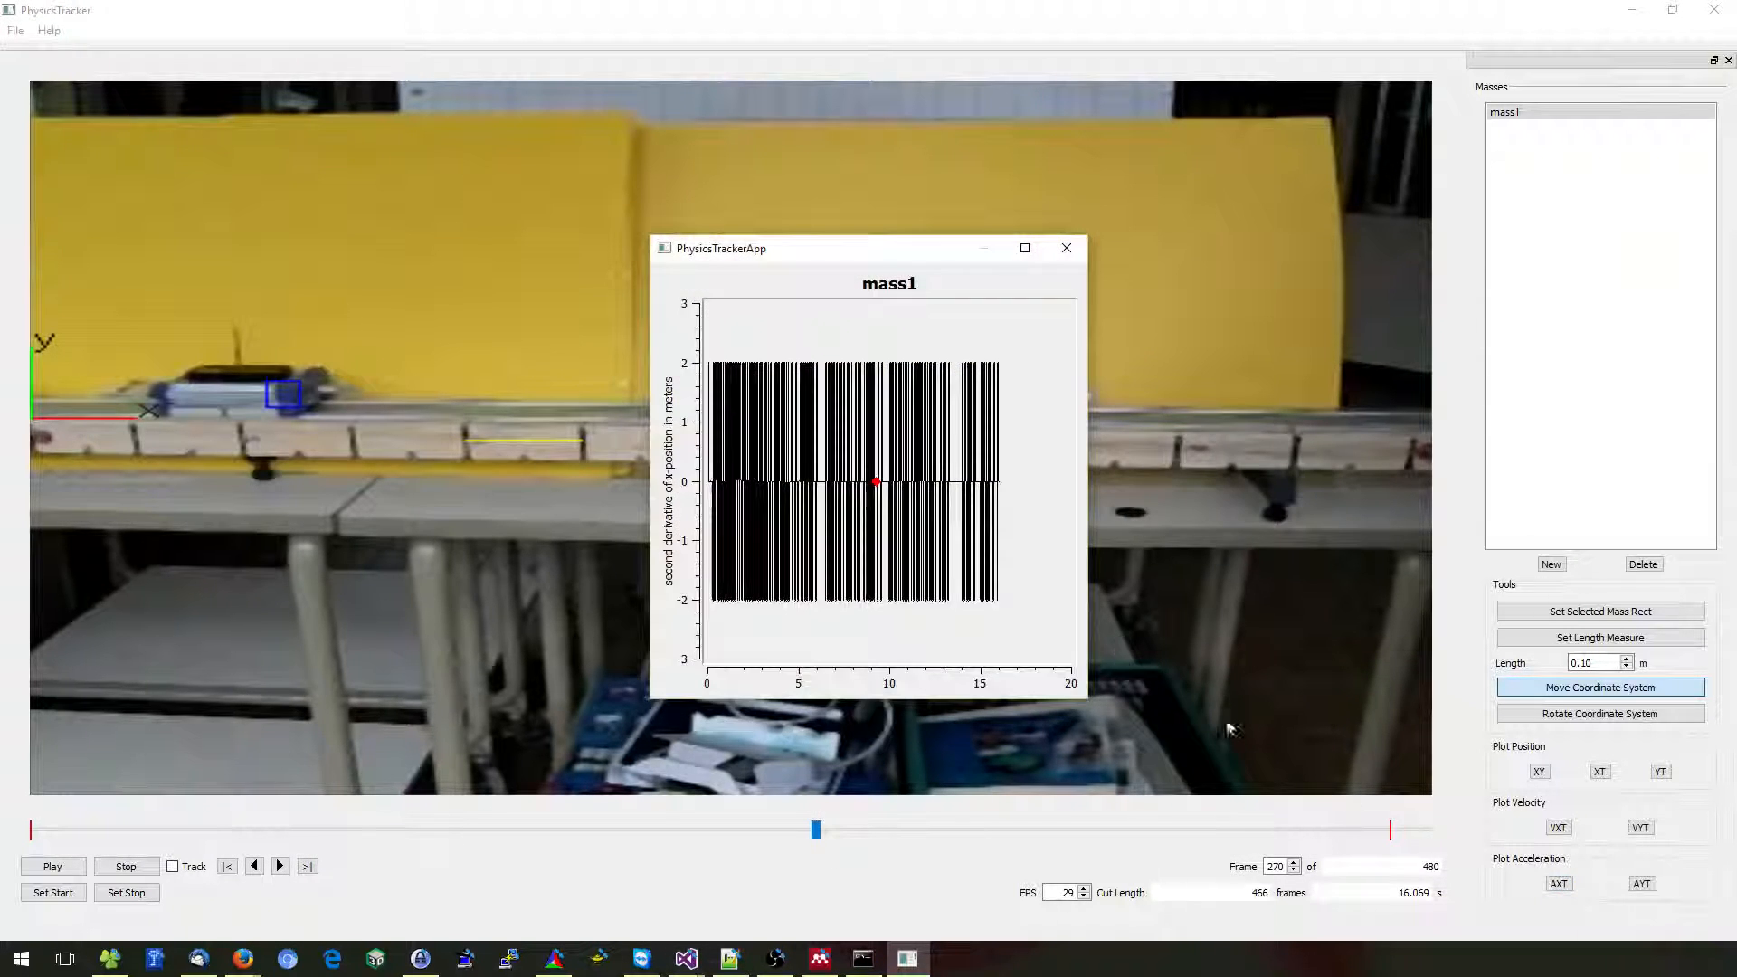
left_click(1063, 251)
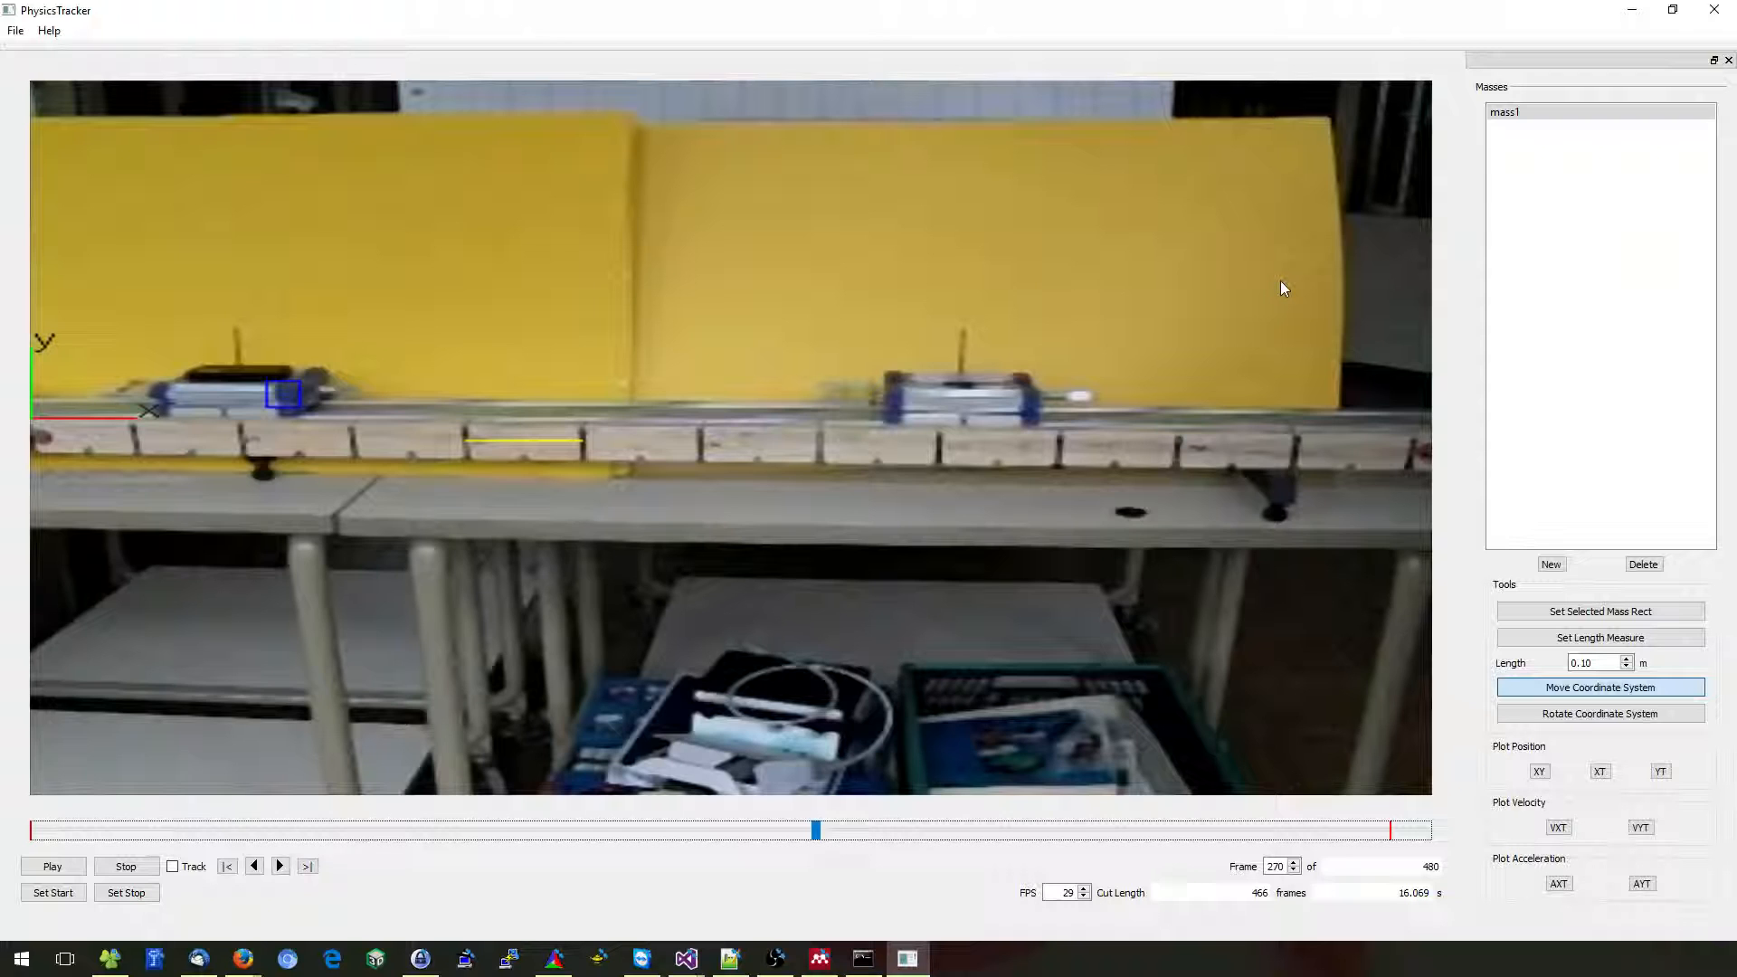
Export all masses to a CSV file named track on the Desktop.
left_click(15, 33)
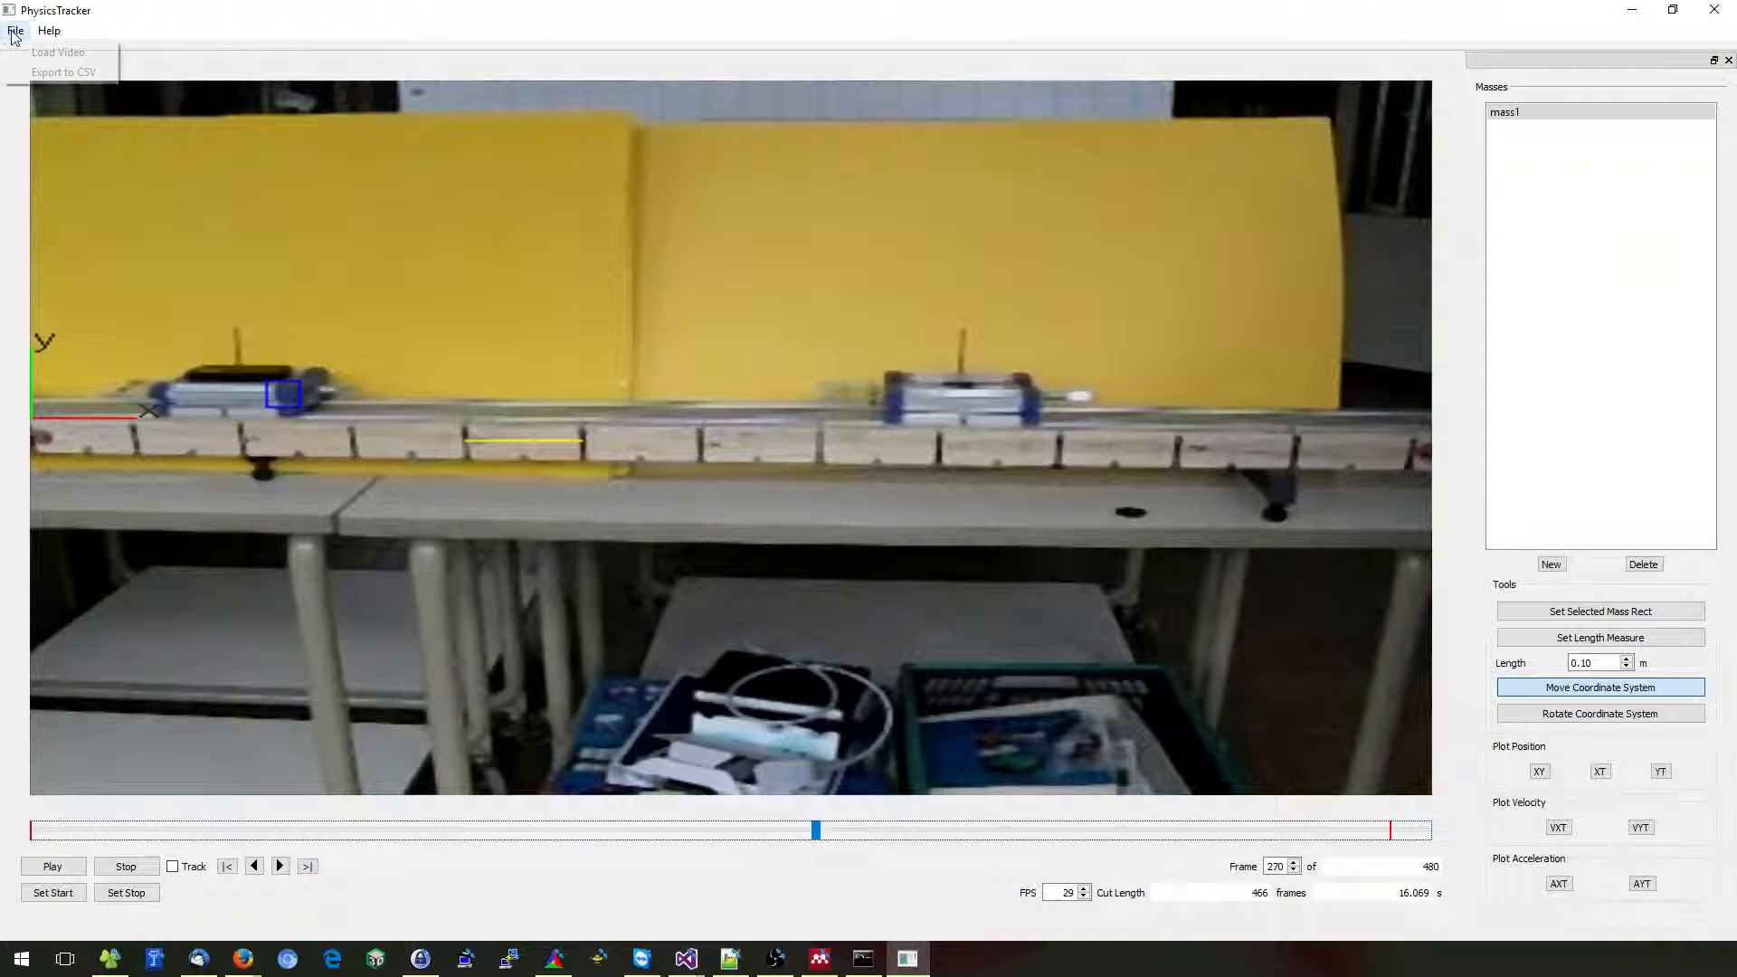
left_click(45, 72)
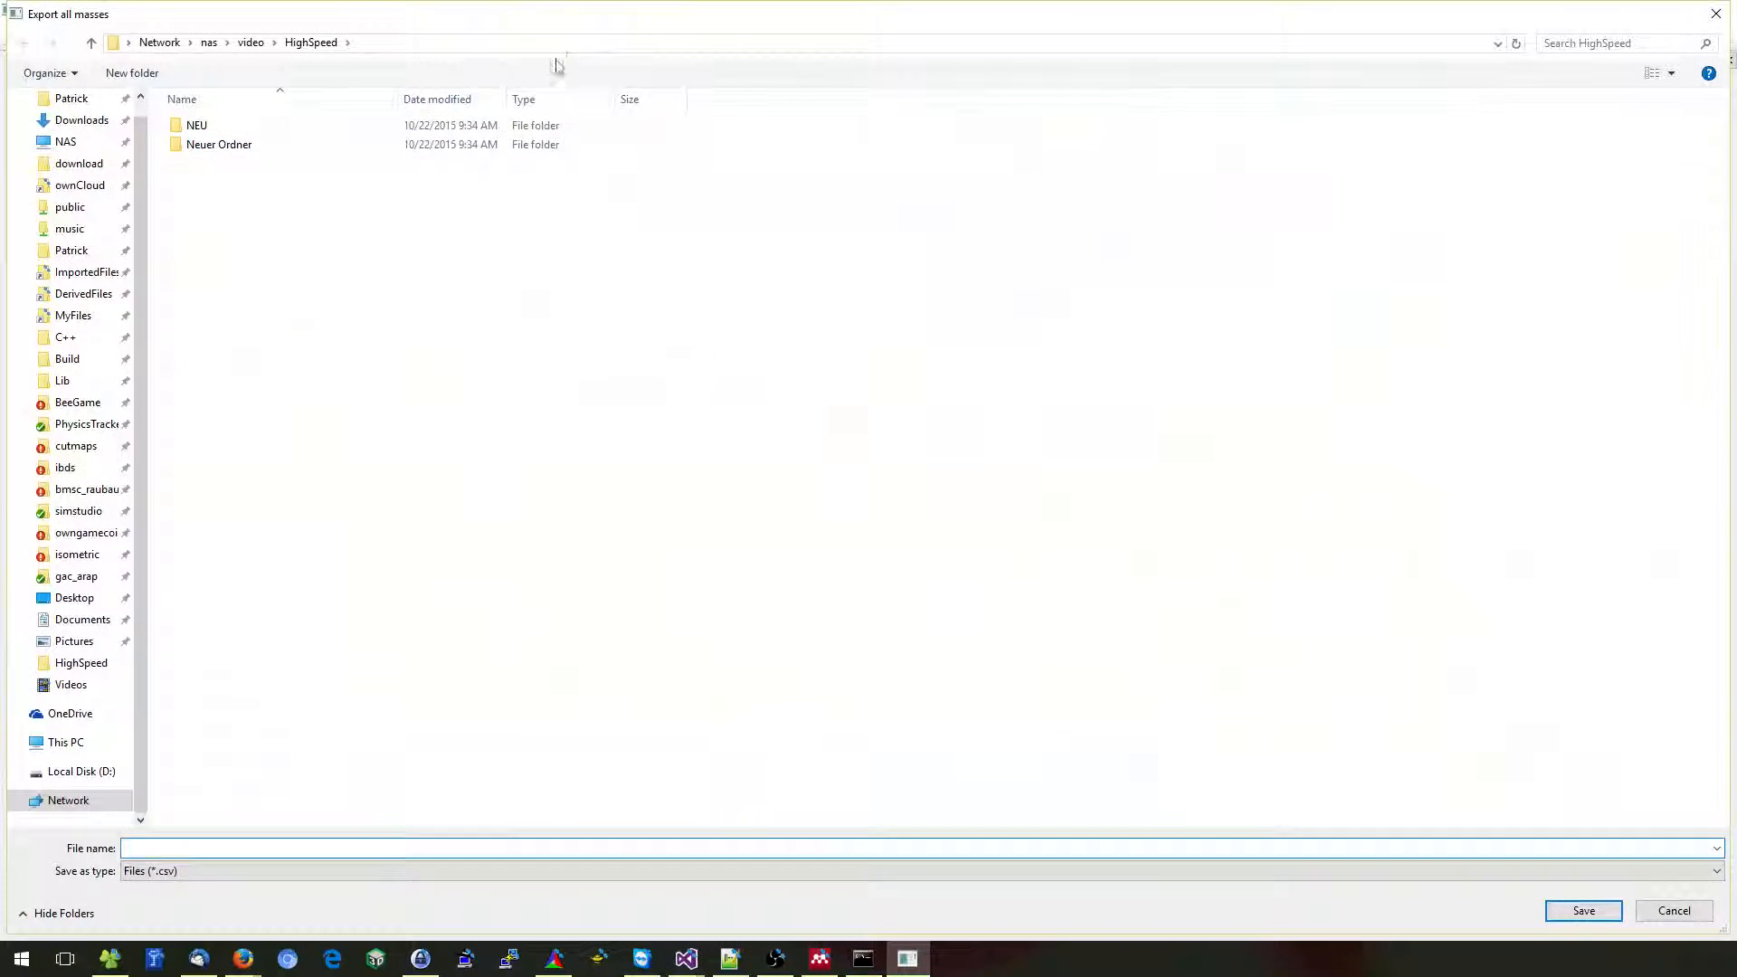
double_click(521, 14)
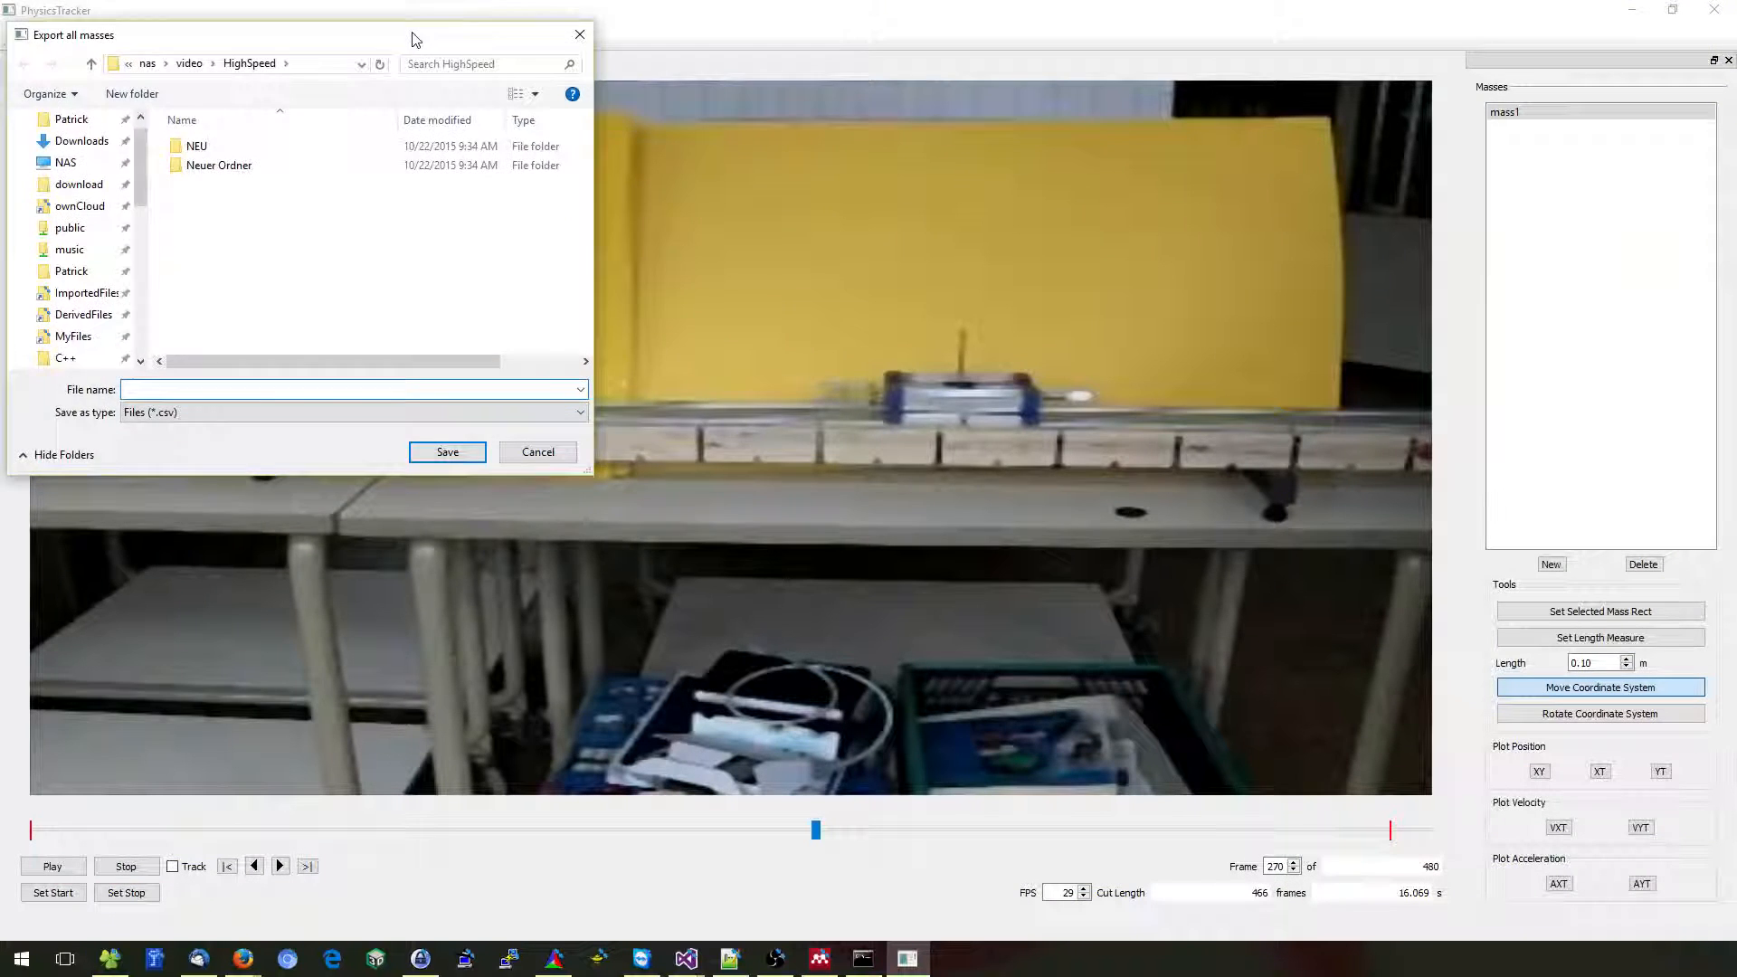
left_click_drag(413, 39, 998, 189)
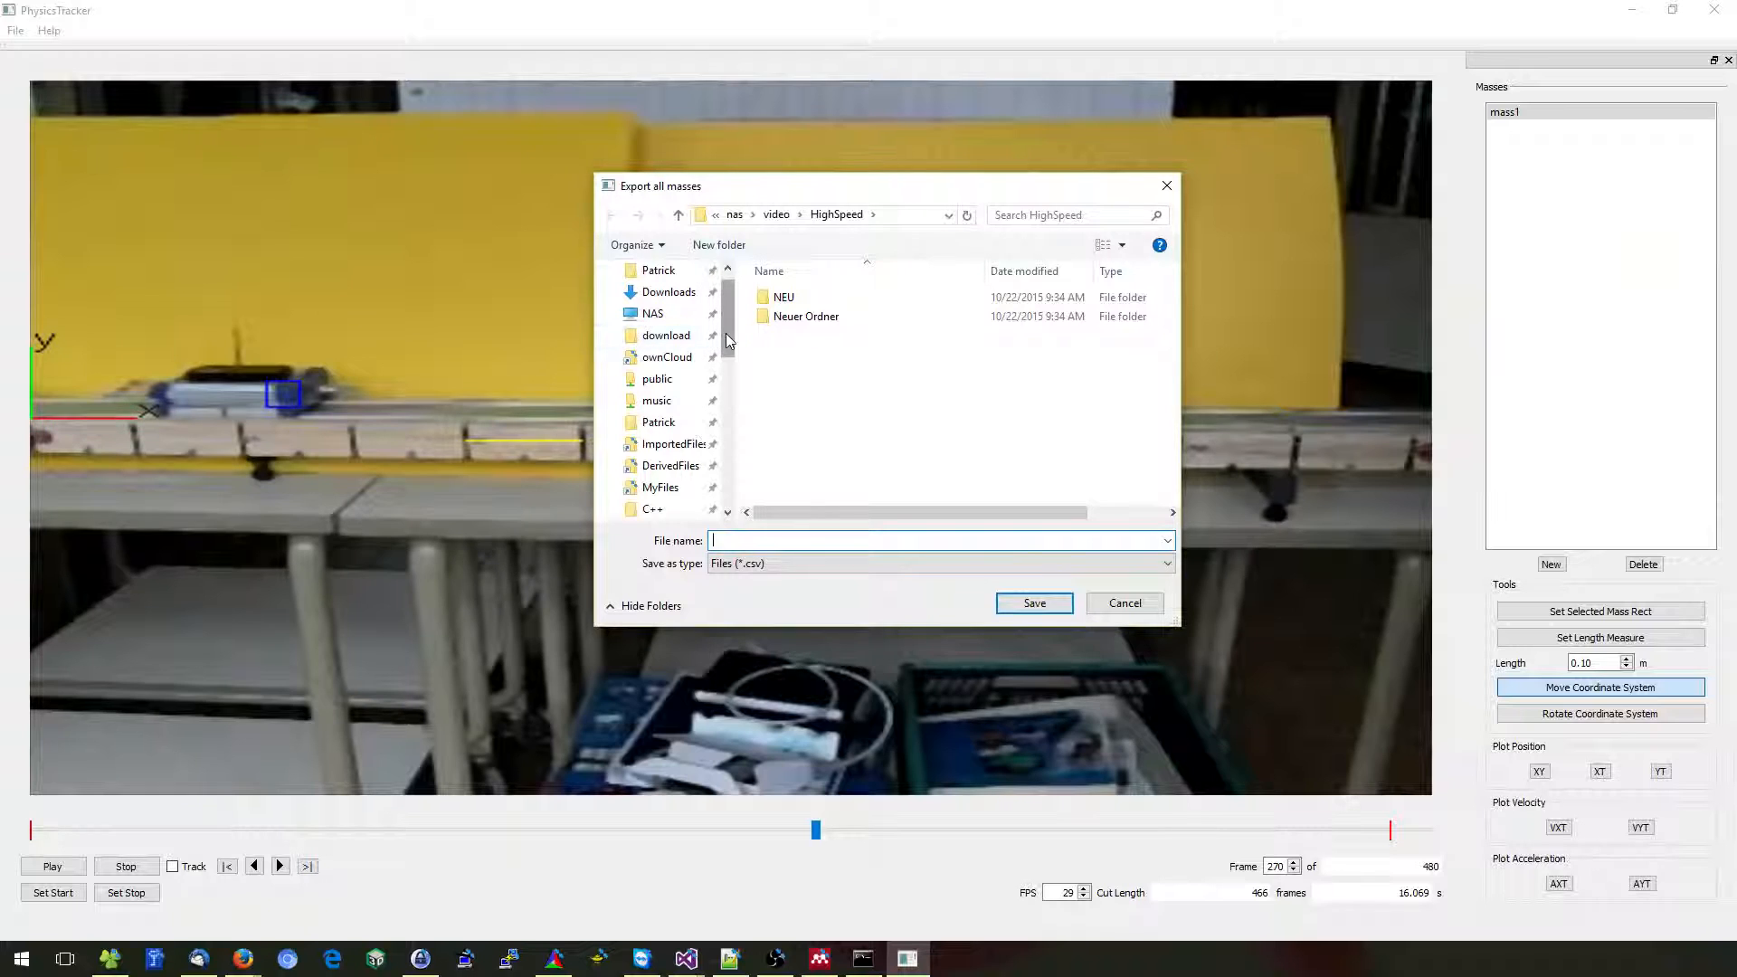
left_click_drag(727, 339, 726, 315)
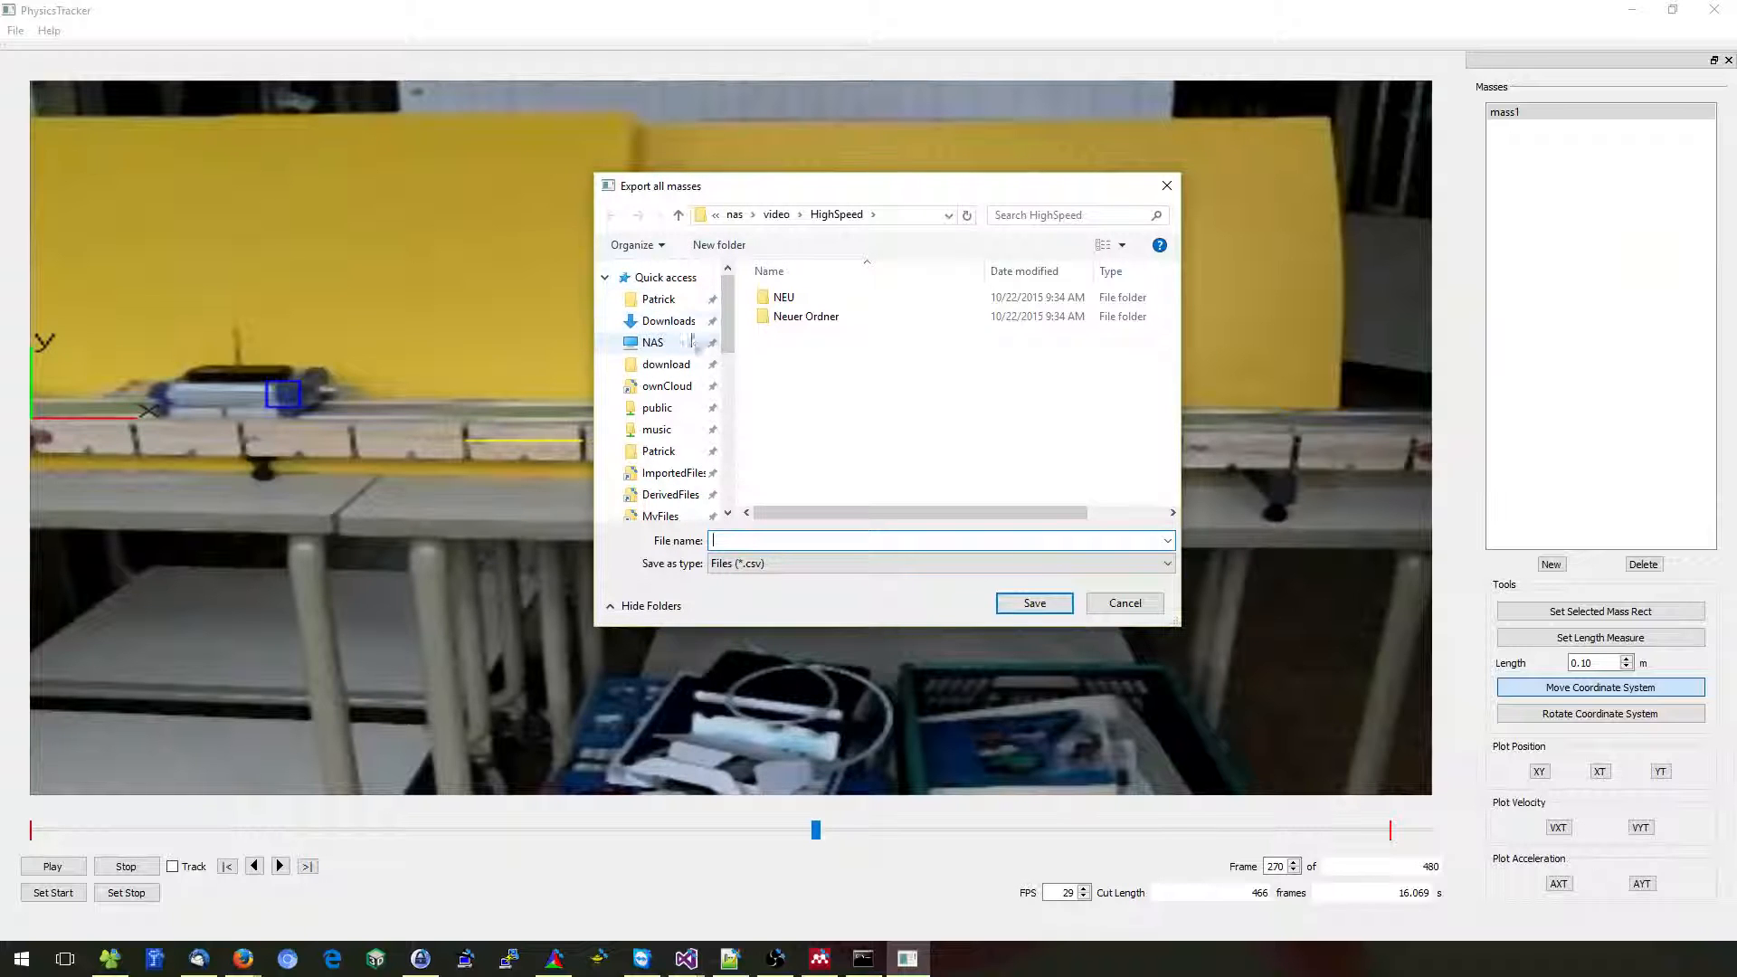
scroll(693, 344, "down", 5)
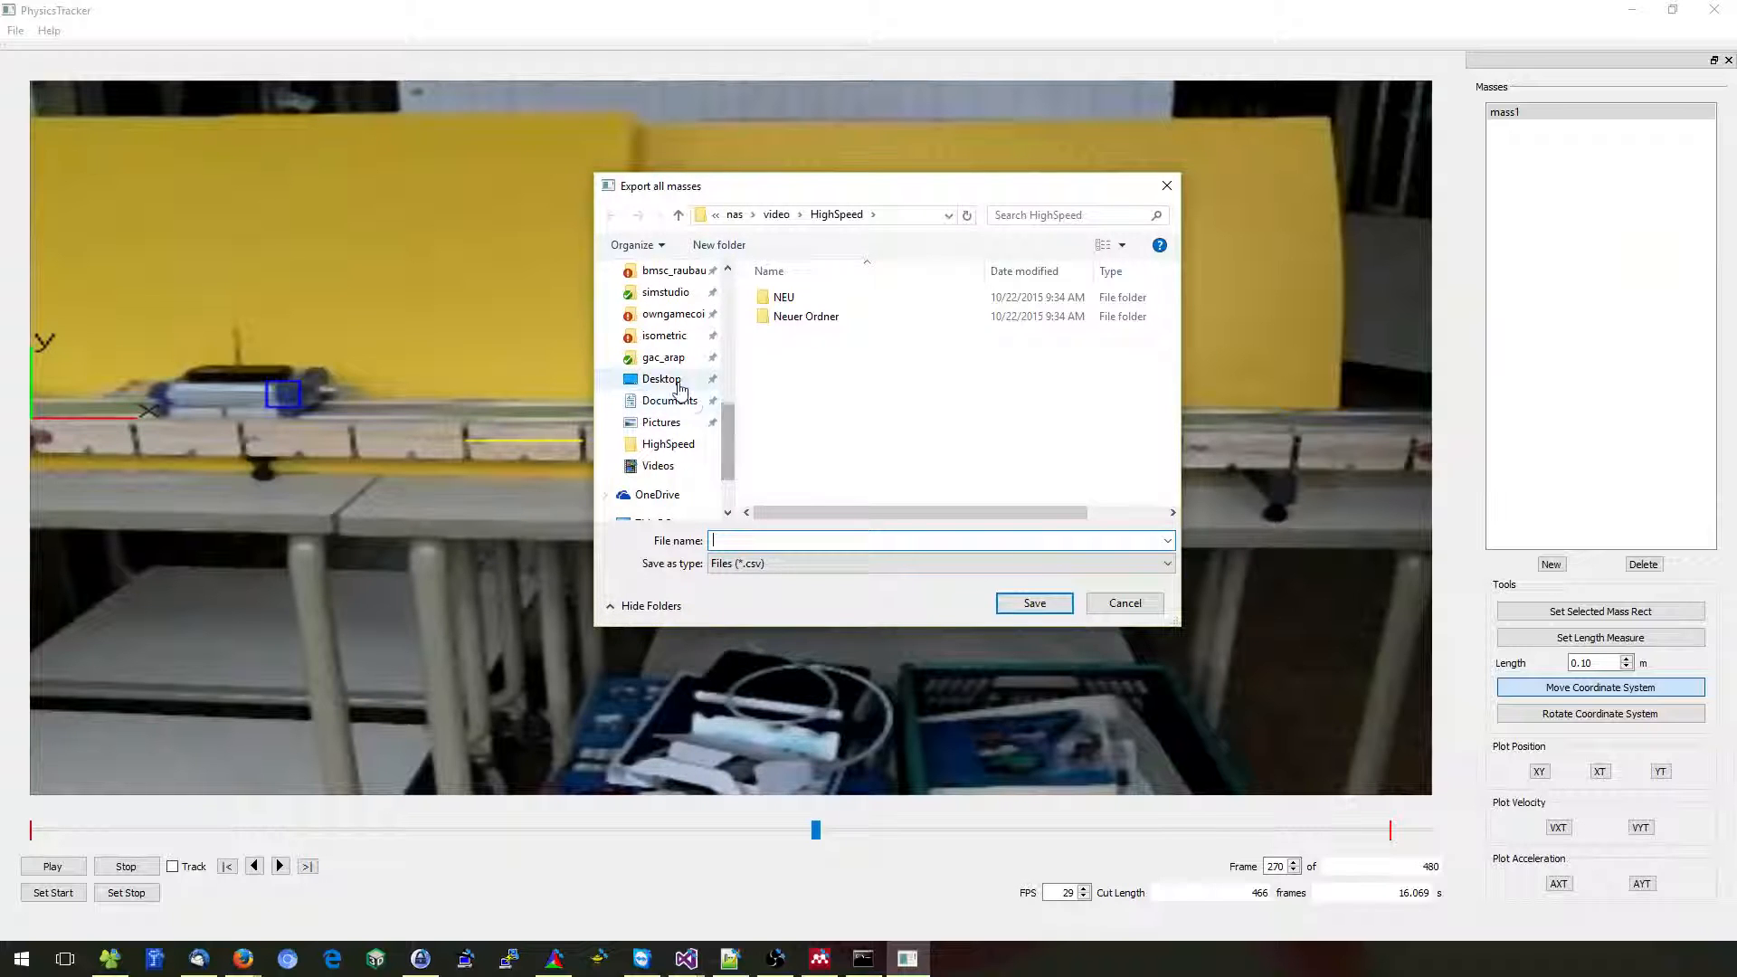
left_click(680, 380)
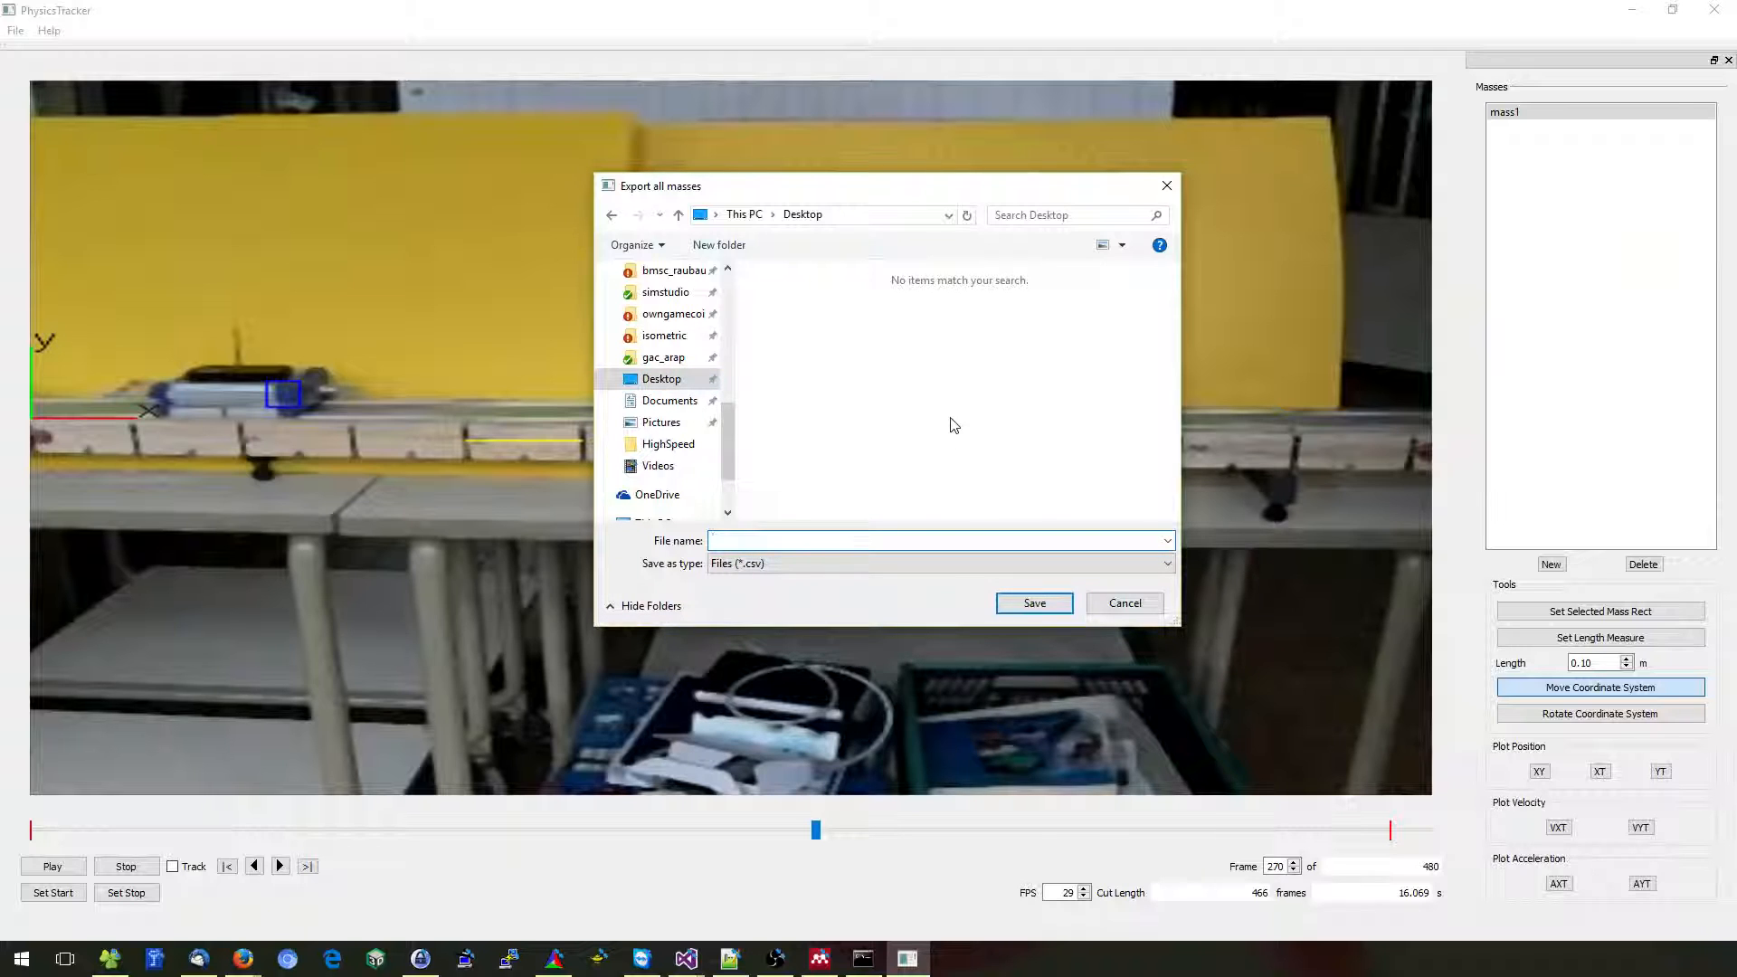
type("track")
left_click(1041, 607)
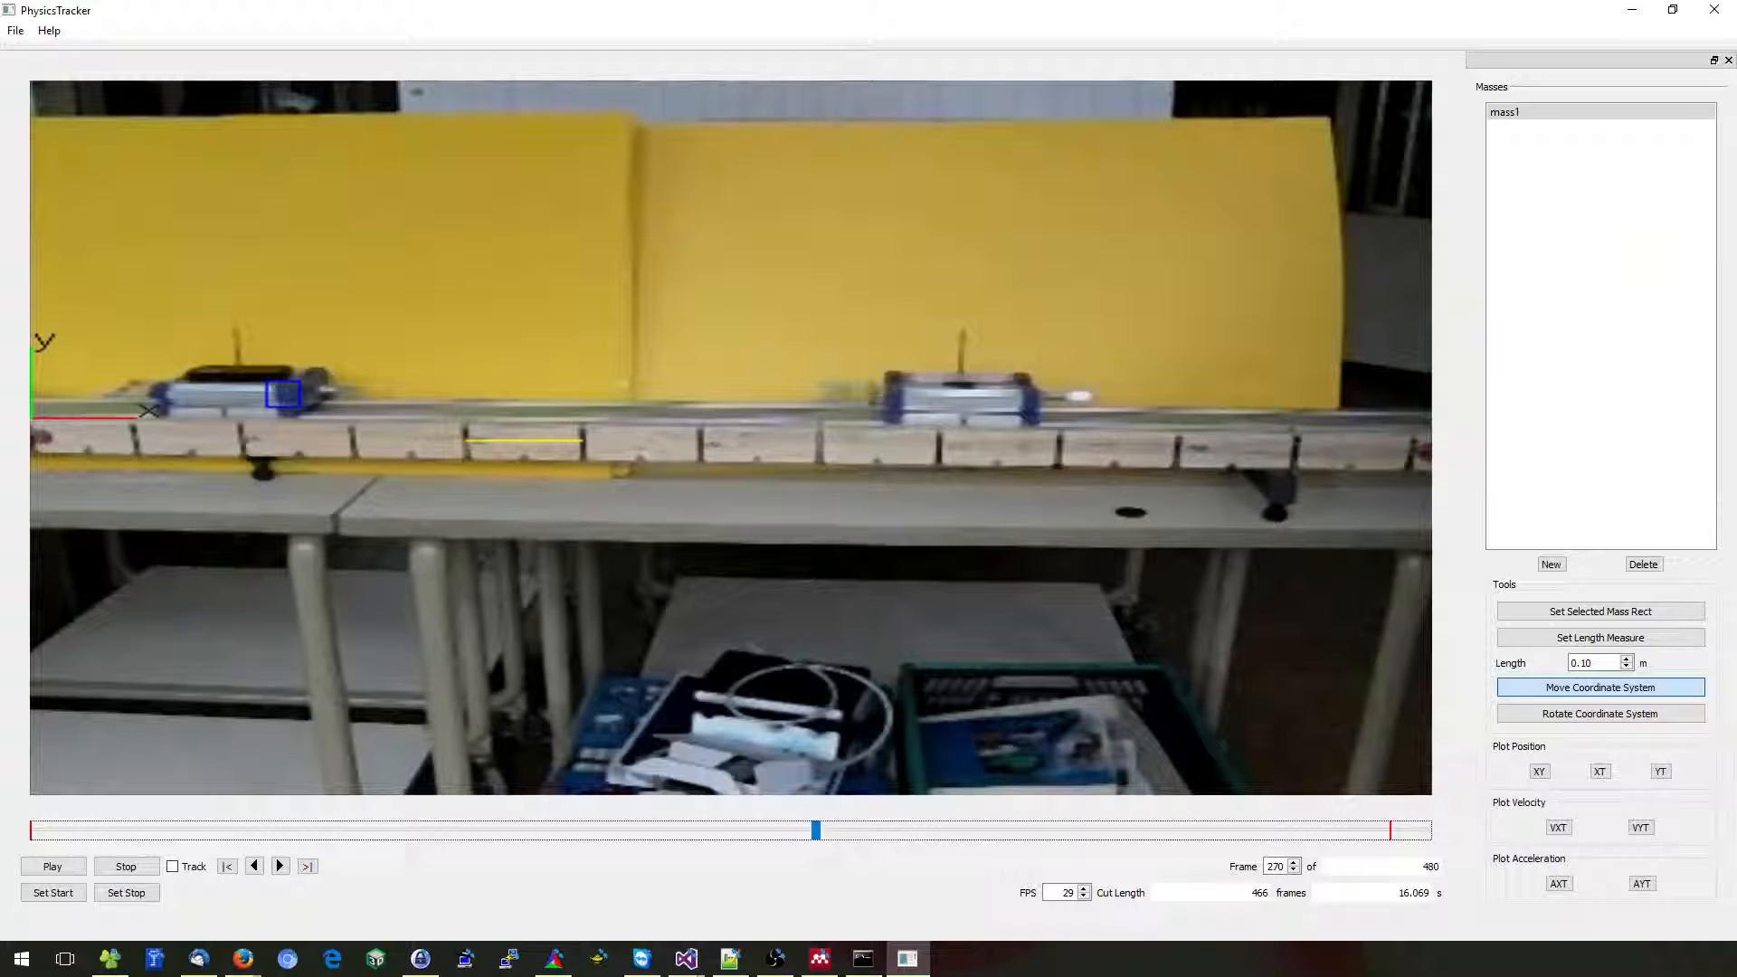
Open track.csv from the desktop in Excel to inspect the exported data, and close Excel.
key("super+d")
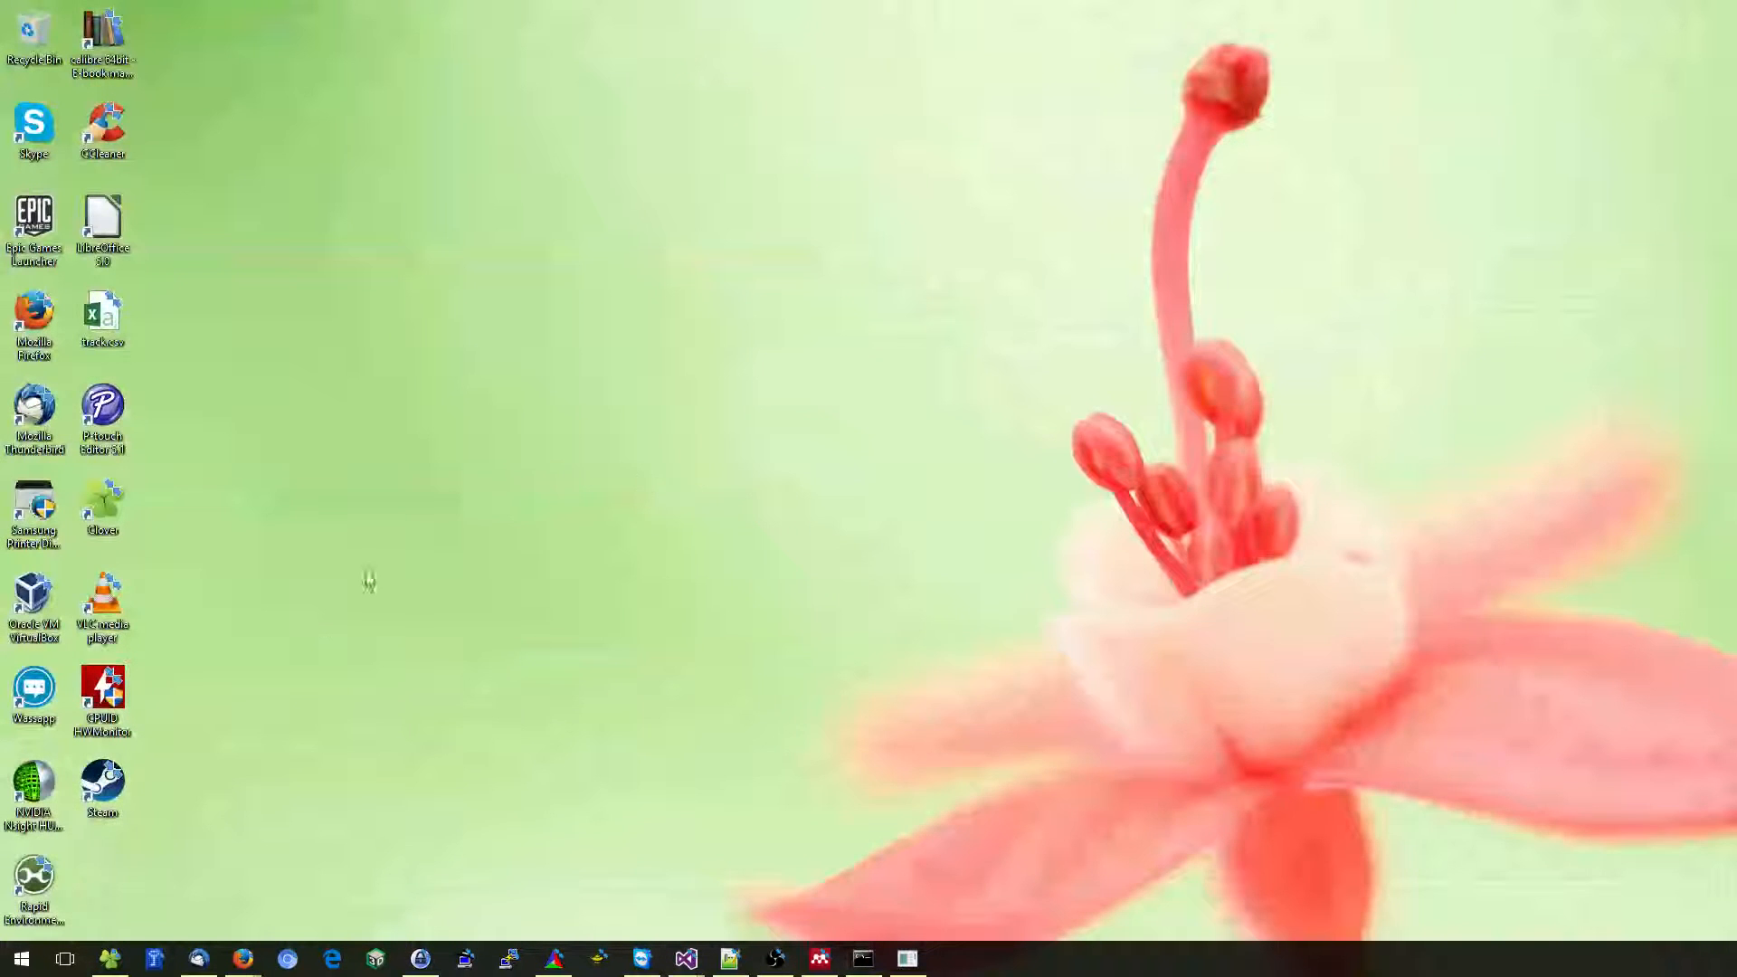
right_click(102, 312)
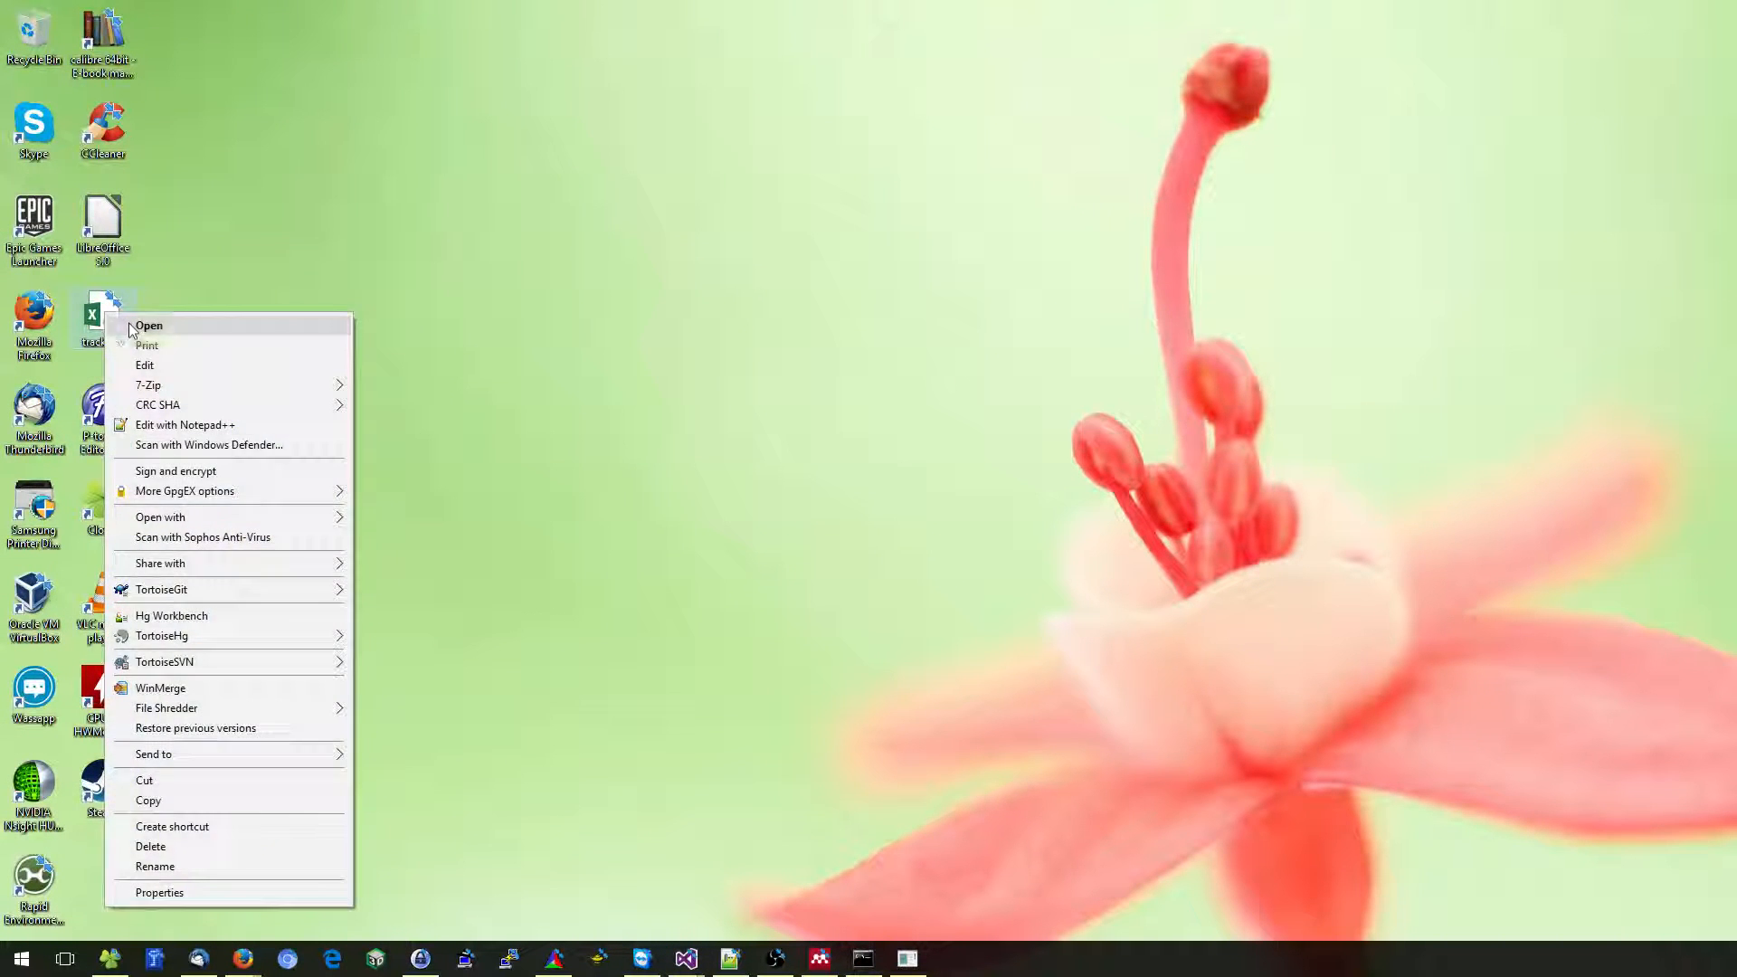
left_click(135, 323)
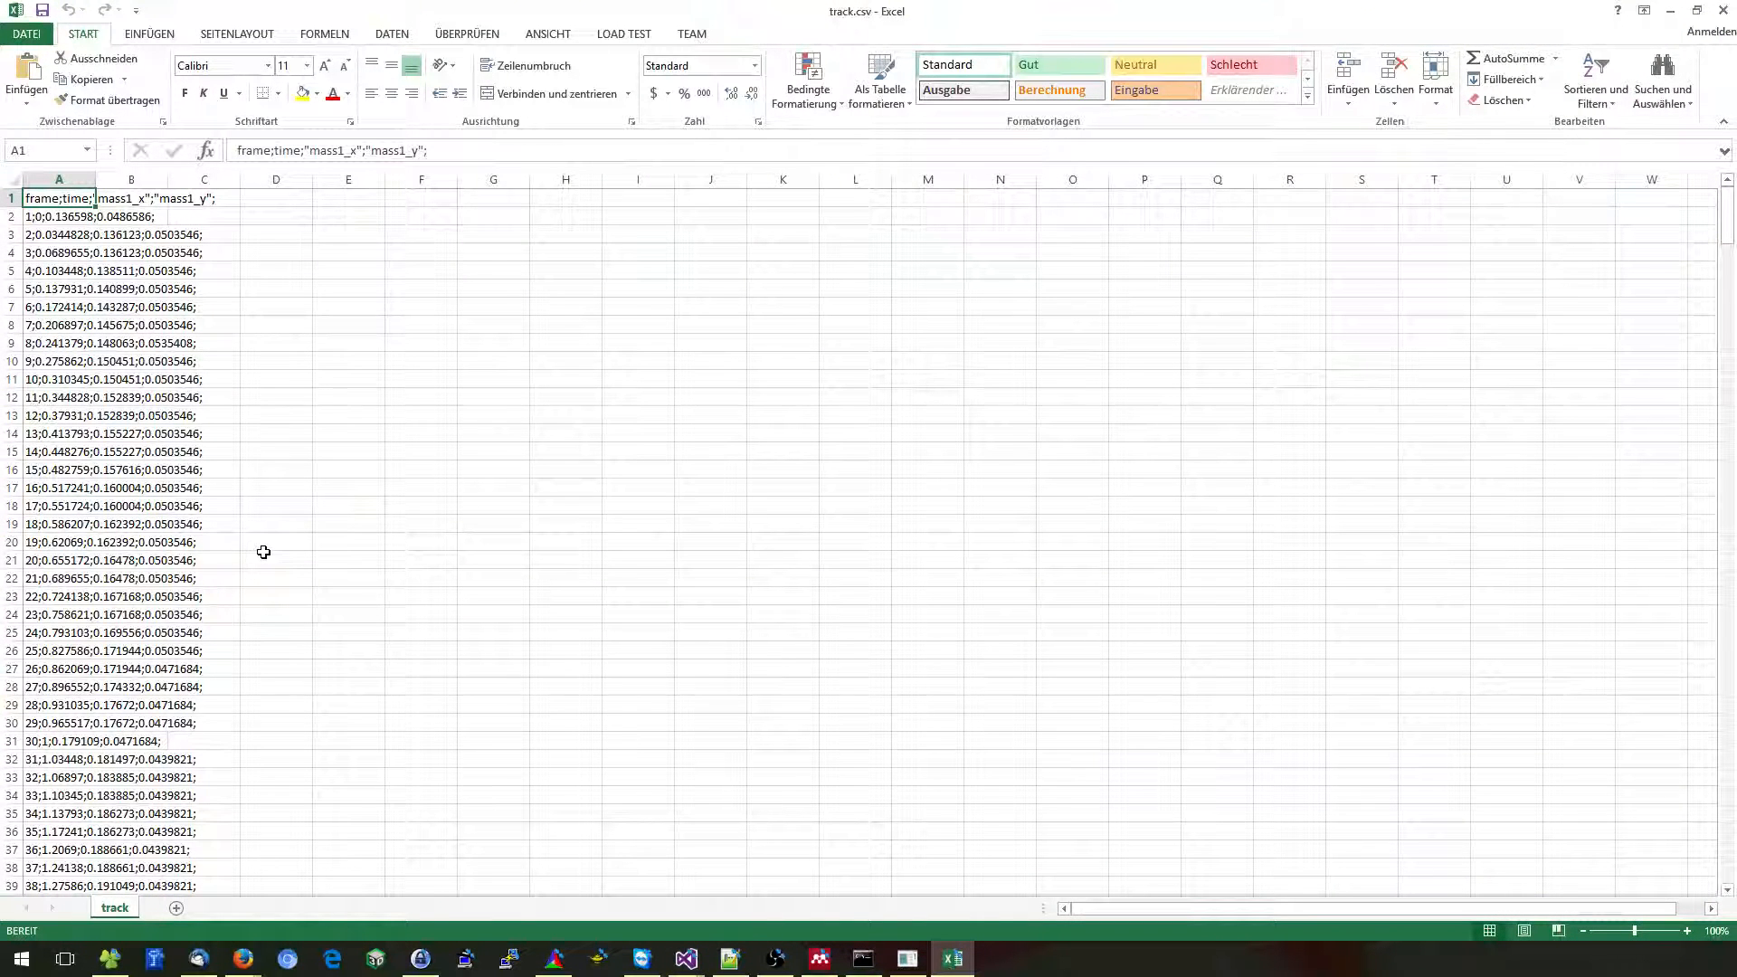
left_click(42, 42)
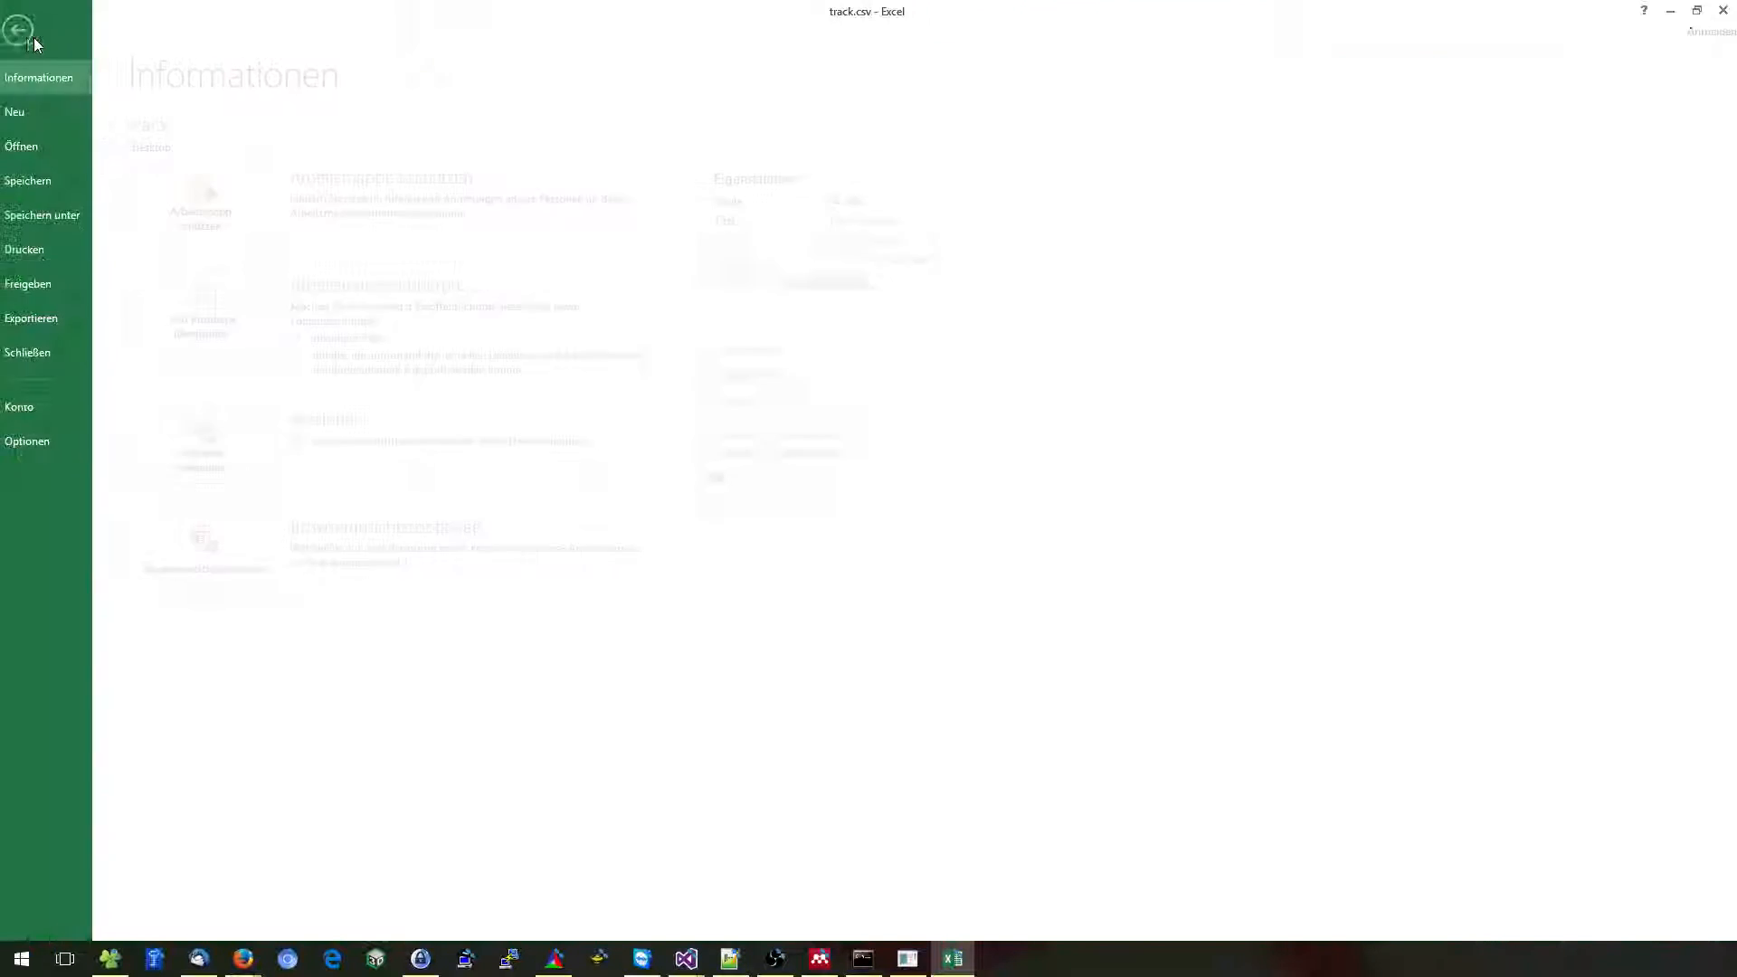
left_click(1724, 10)
Open track.csv in LibreOffice Calc with the preset text import options and look through the frame, time and mass1 position rows.
left_click_drag(270, 413, 93, 324)
right_click(94, 324)
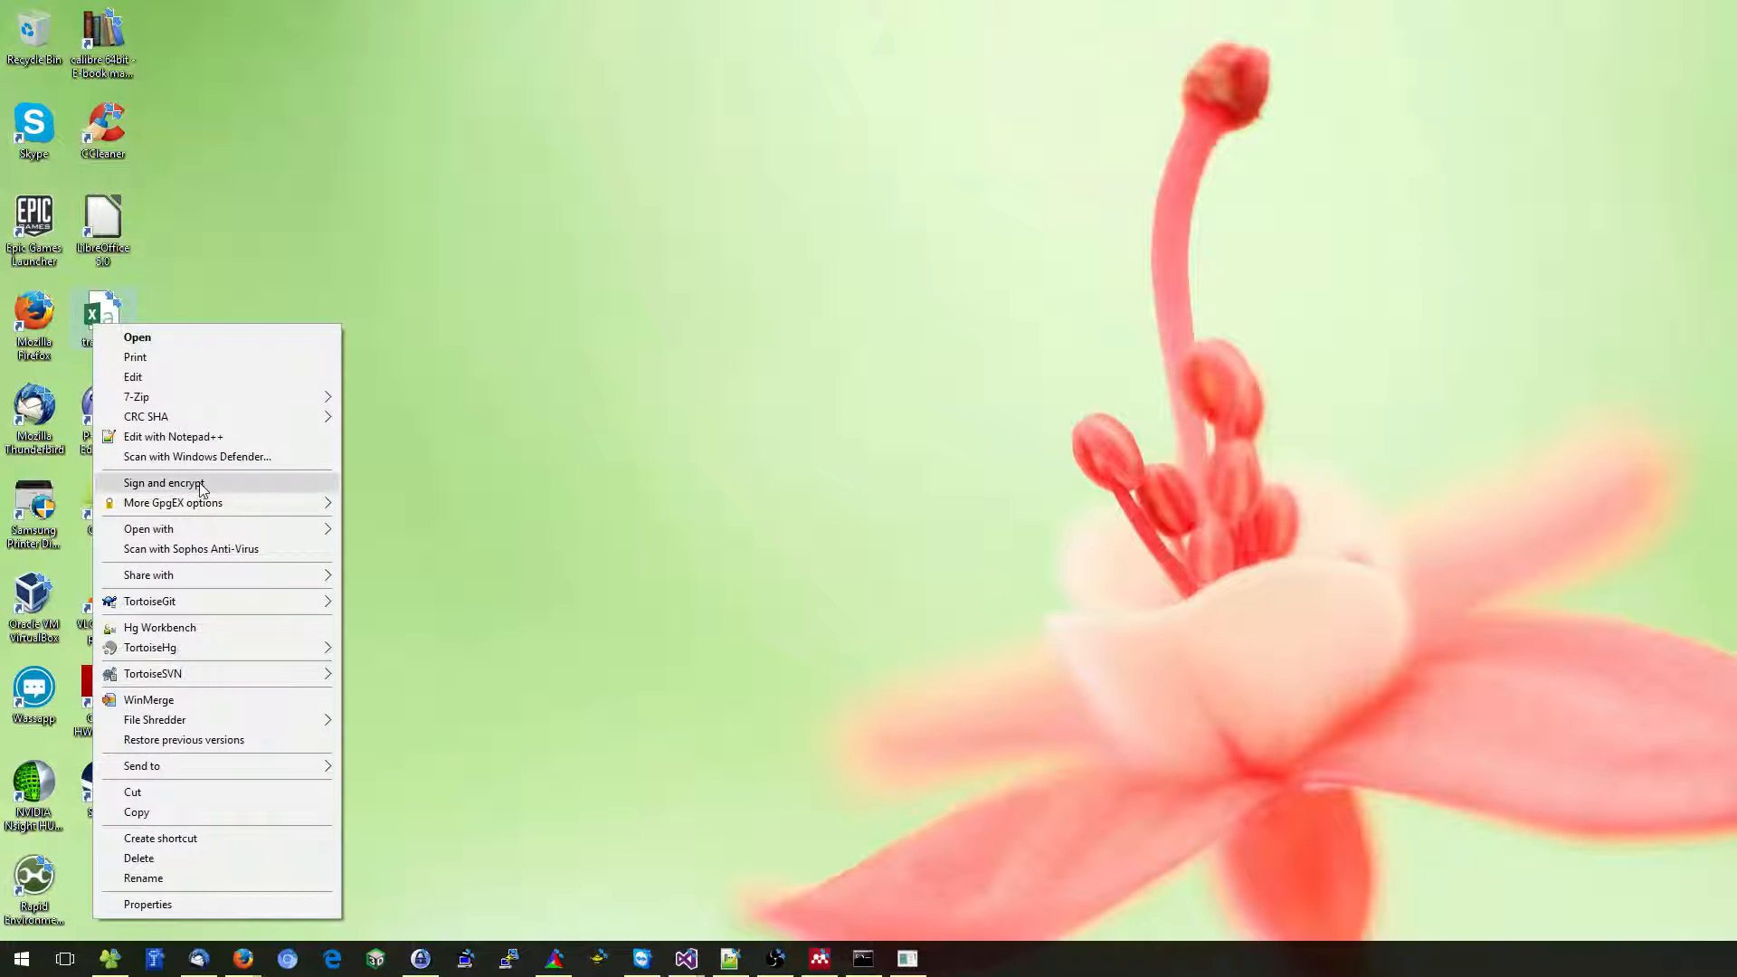
mouse_move(337, 539)
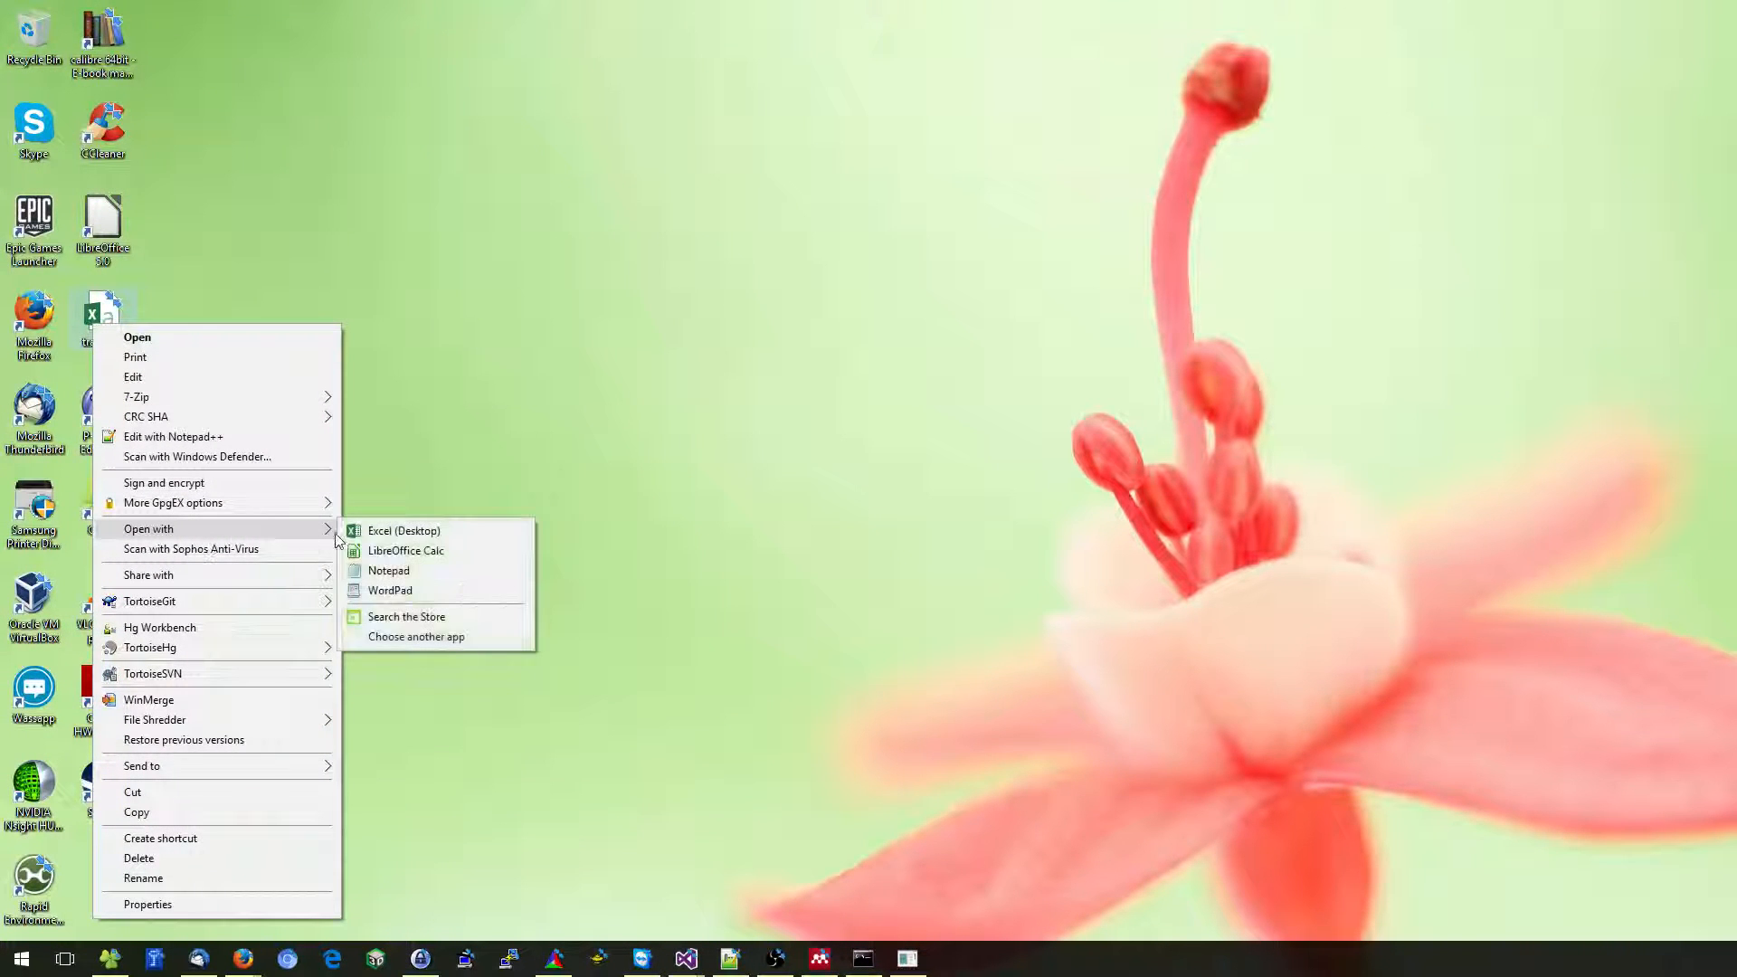
left_click(409, 552)
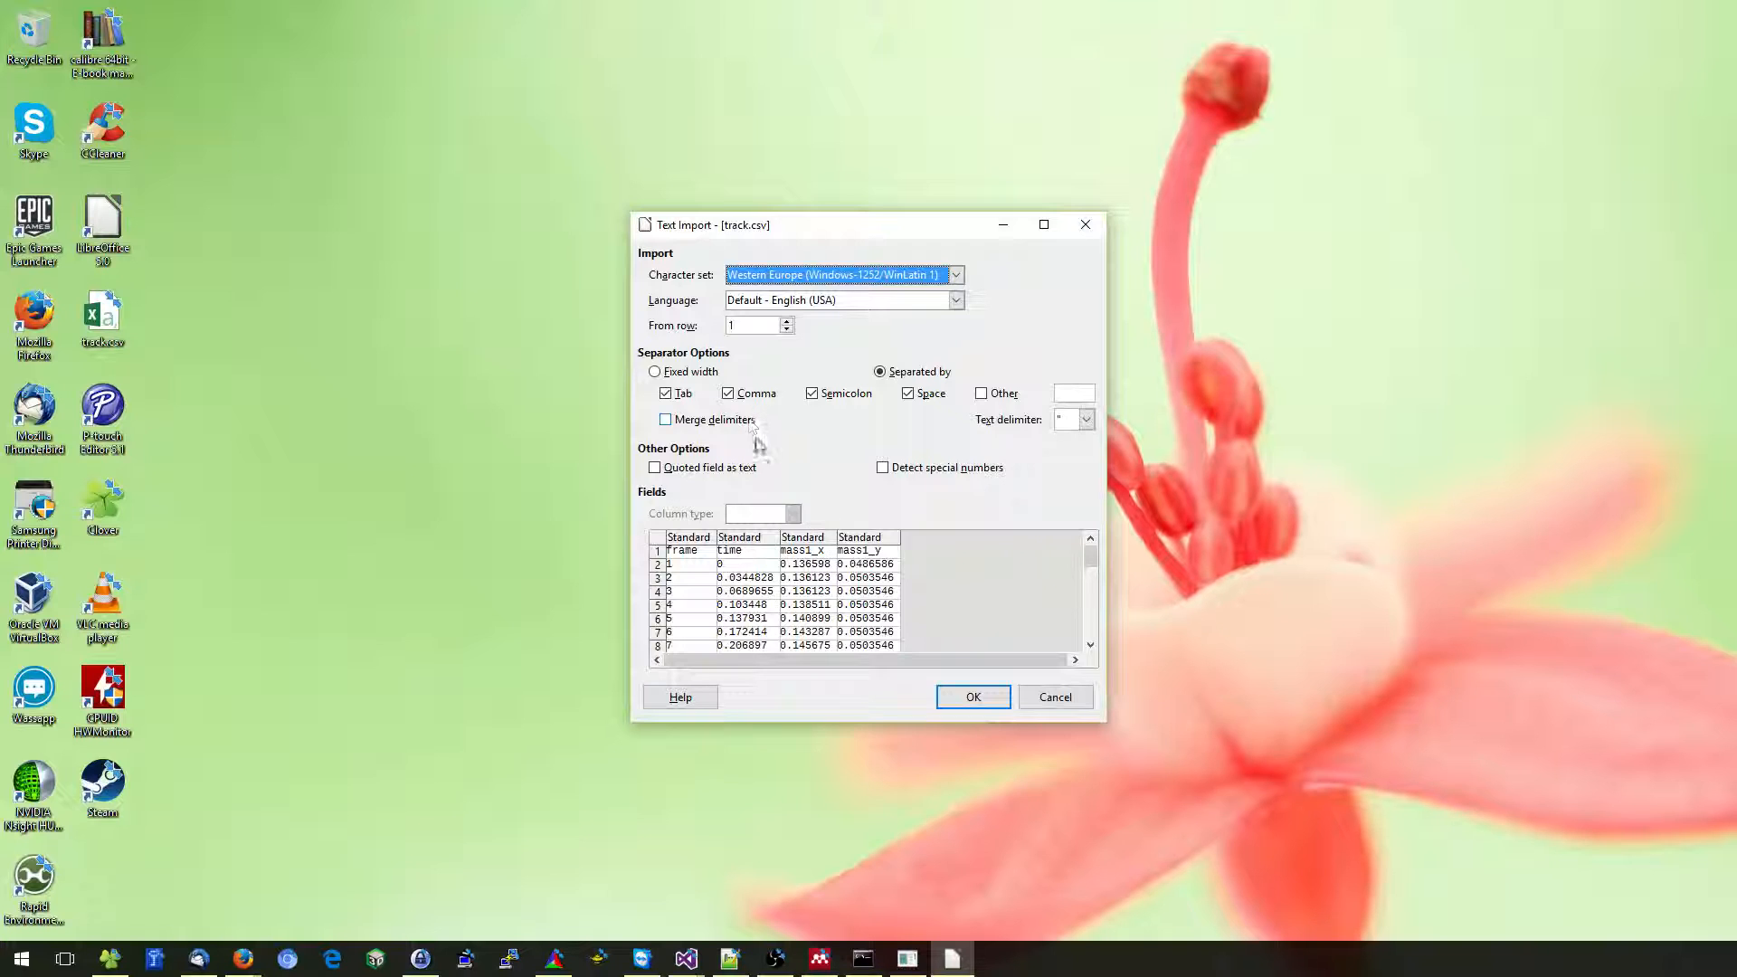
left_click(974, 698)
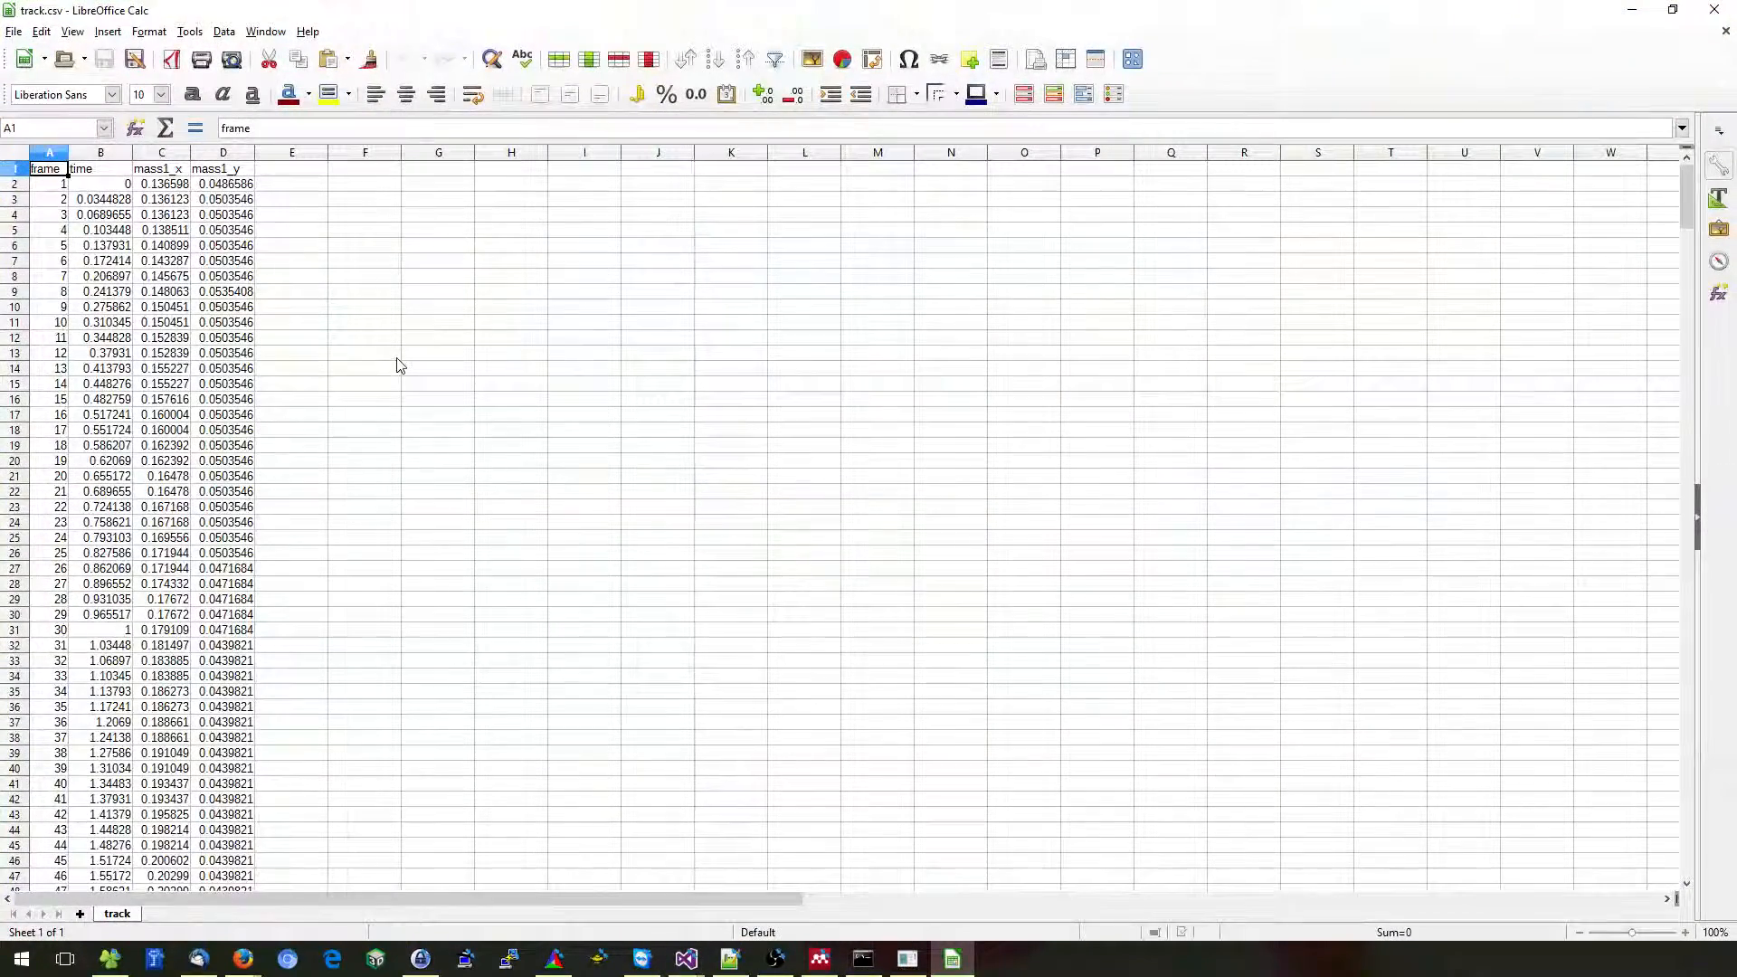
scroll(399, 364, "down", 9)
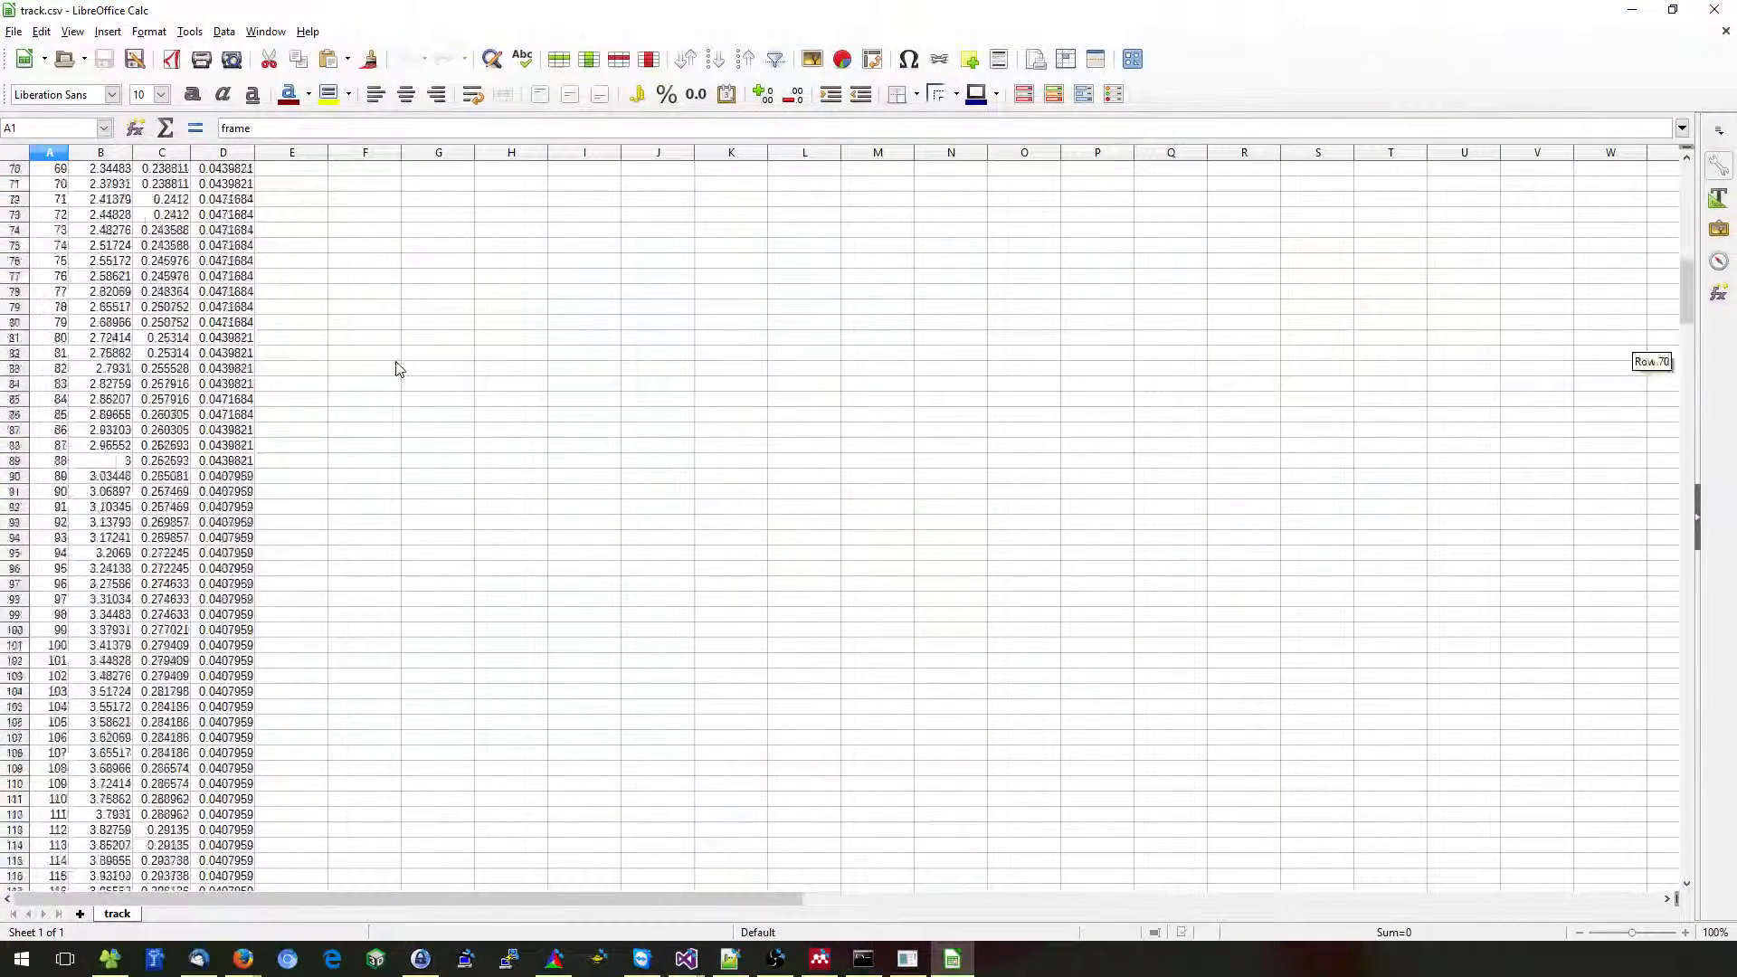
scroll(399, 368, "up", 9)
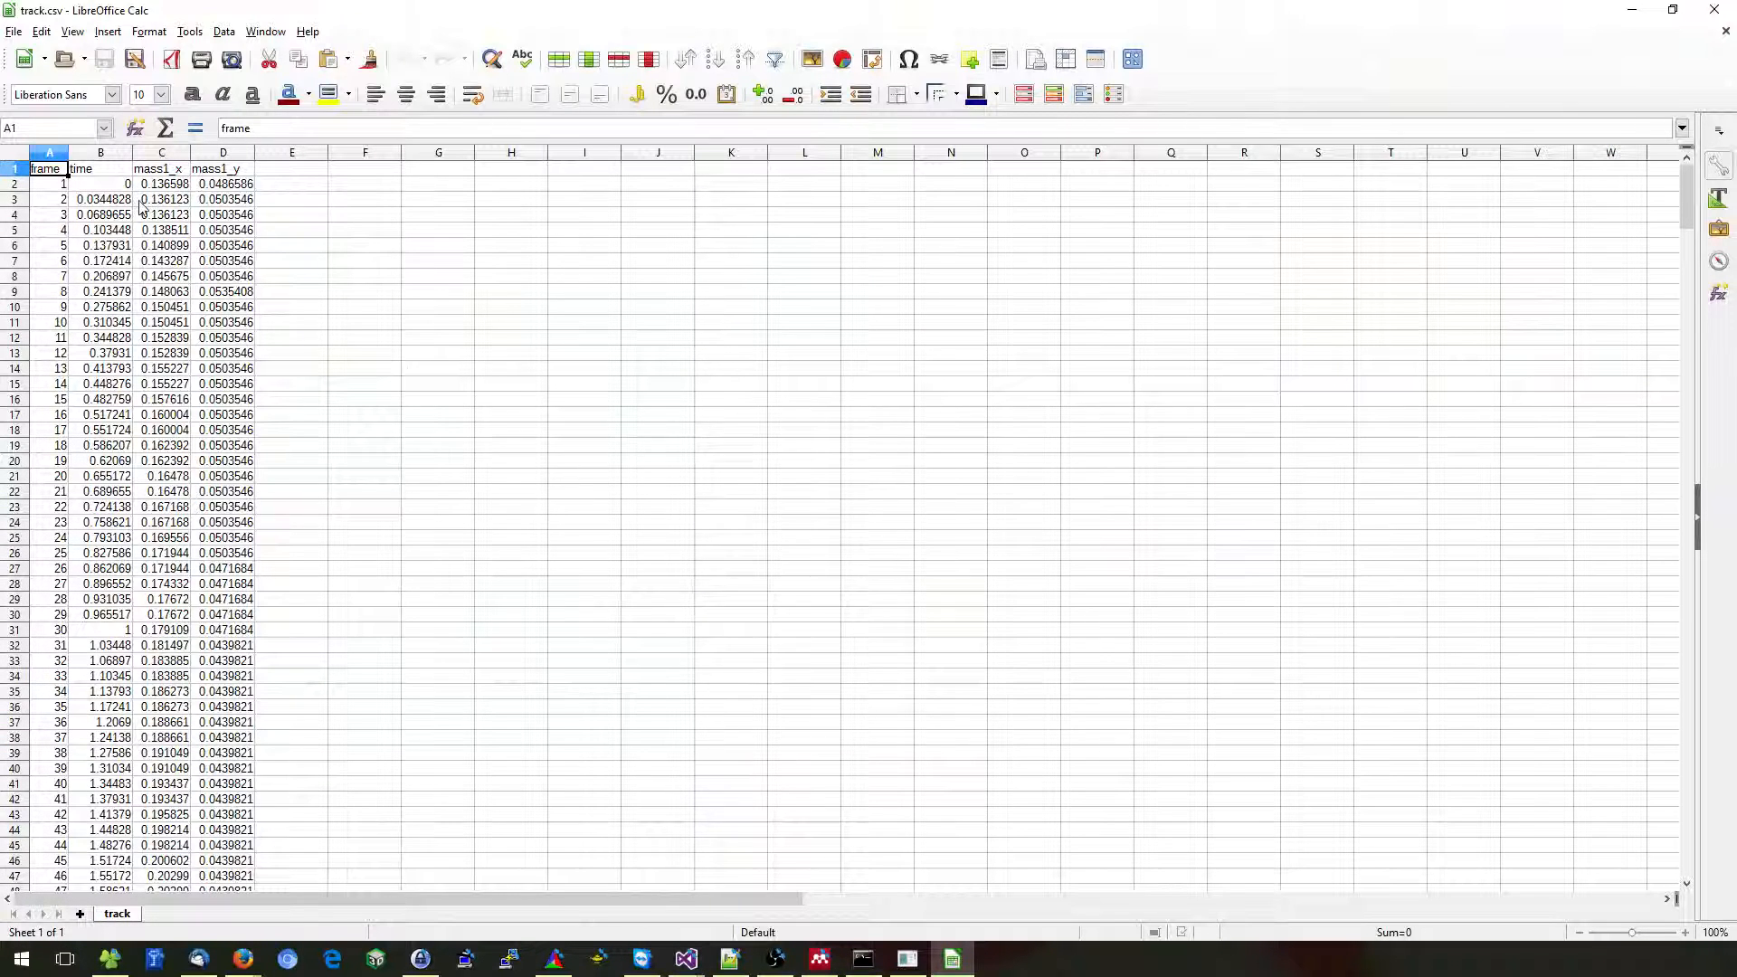
Switch back to PhysicsTracker and place it as a smaller window over the empty columns of the spreadsheet.
left_click(906, 955)
left_click_drag(905, 11, 985, 224)
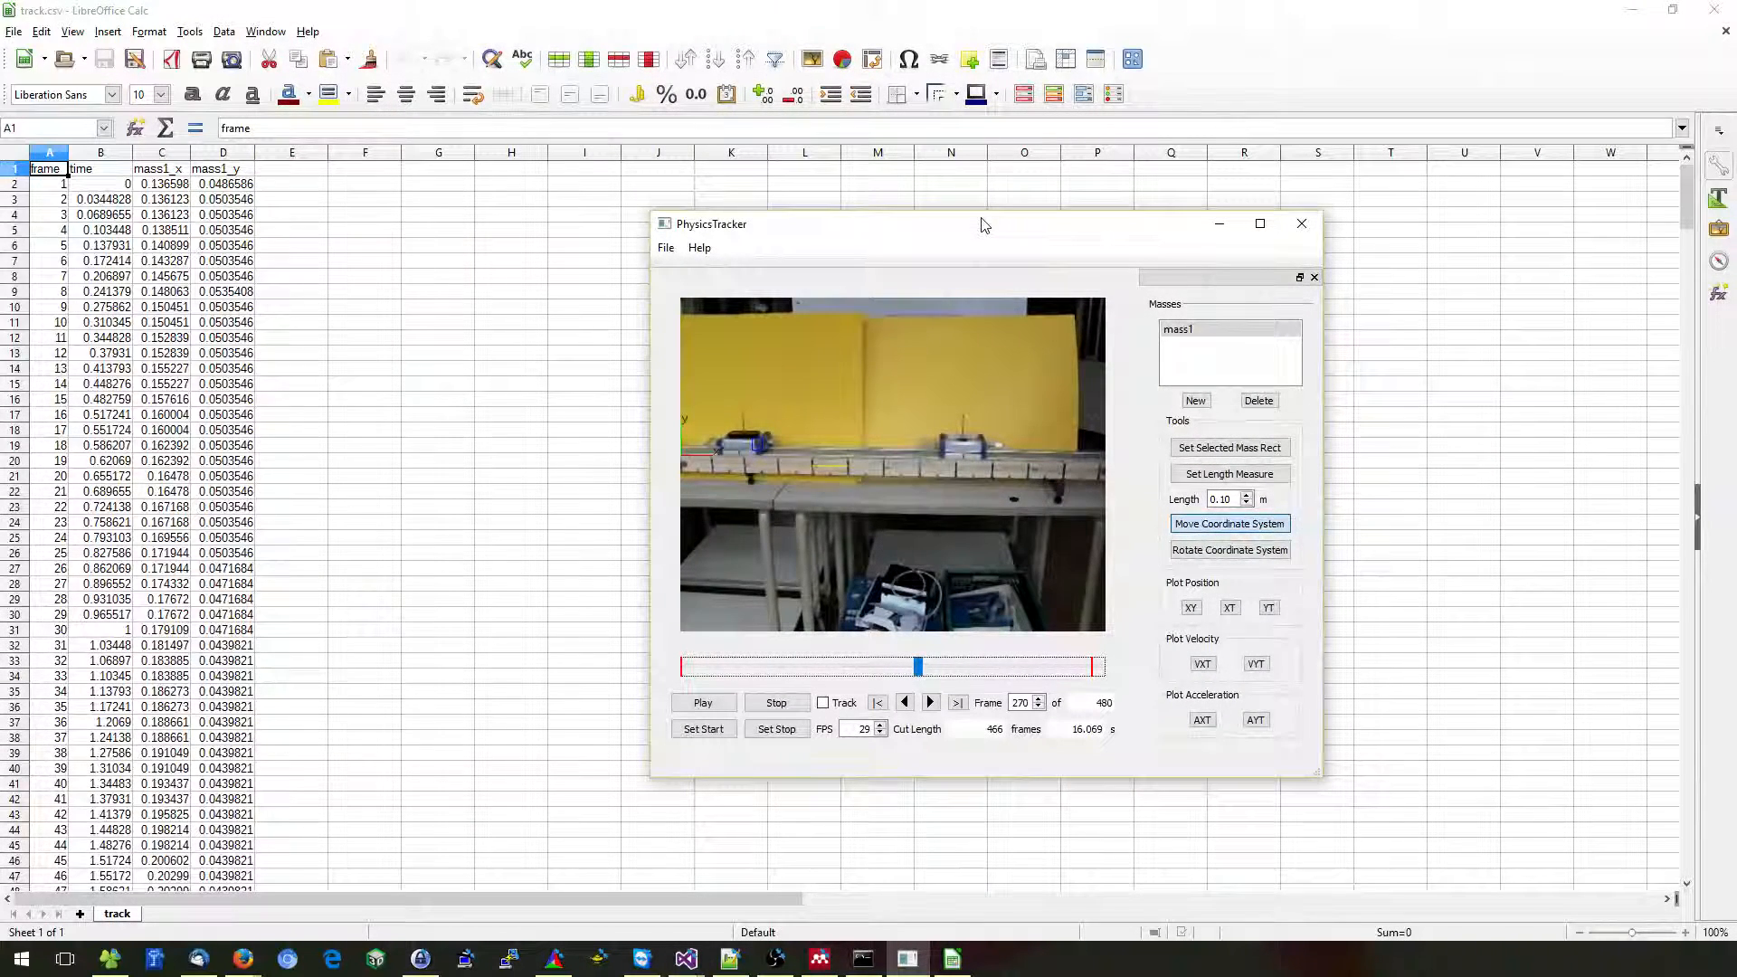